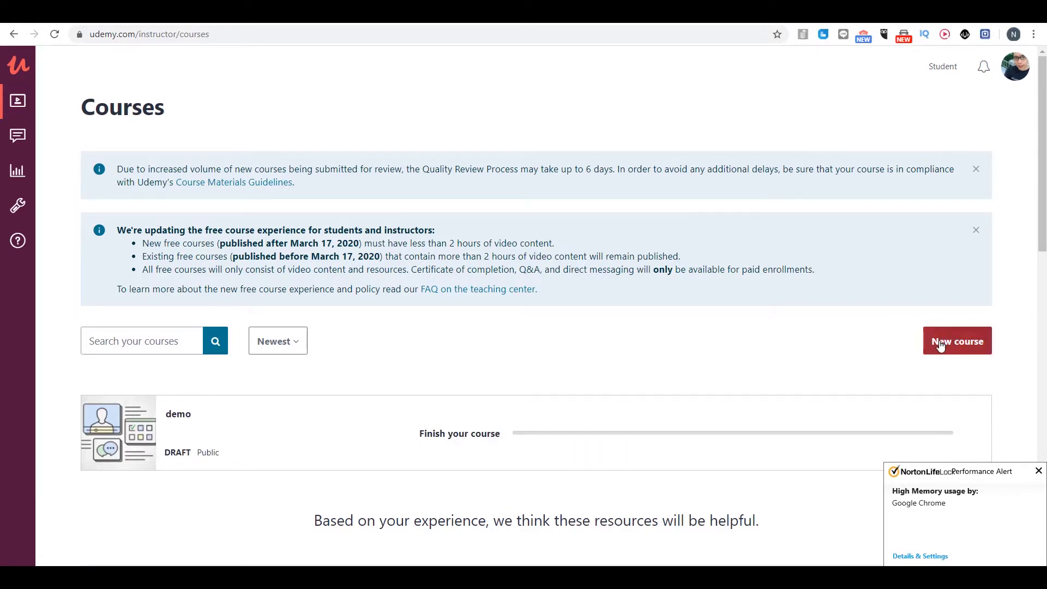
Start a new course, choose Course as its type, and continue to the working title.
click(953, 355)
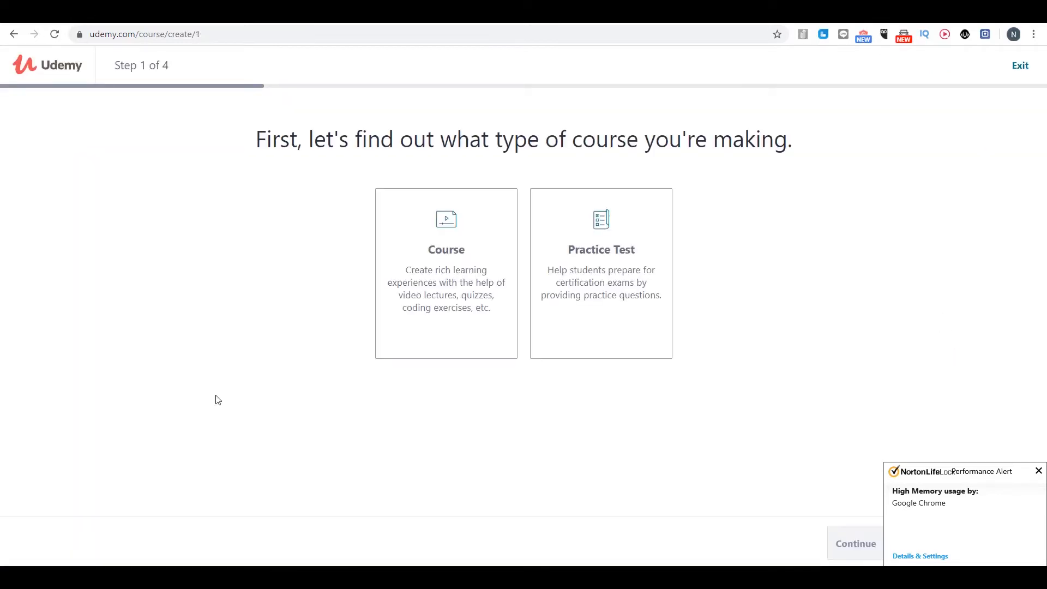
click(455, 236)
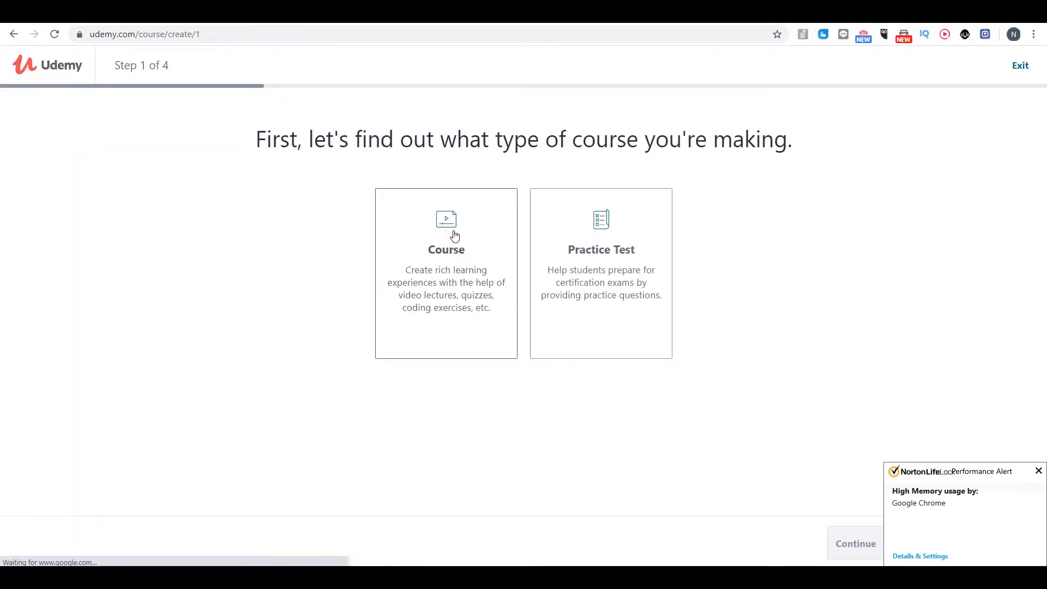
click(1039, 471)
click(850, 544)
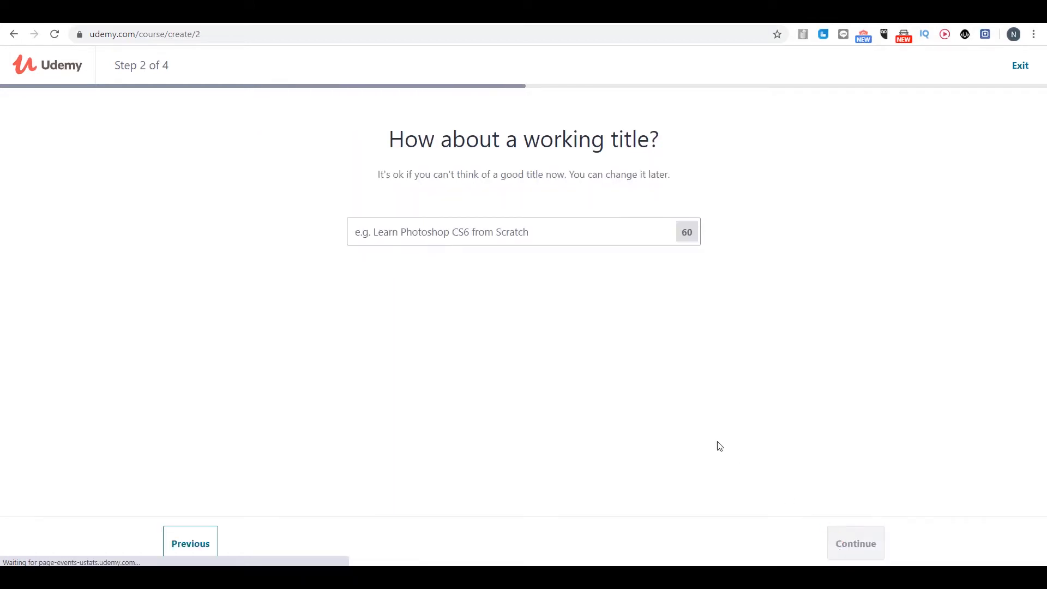
Give the course the working title "demo" and continue to the category question.
click(429, 237)
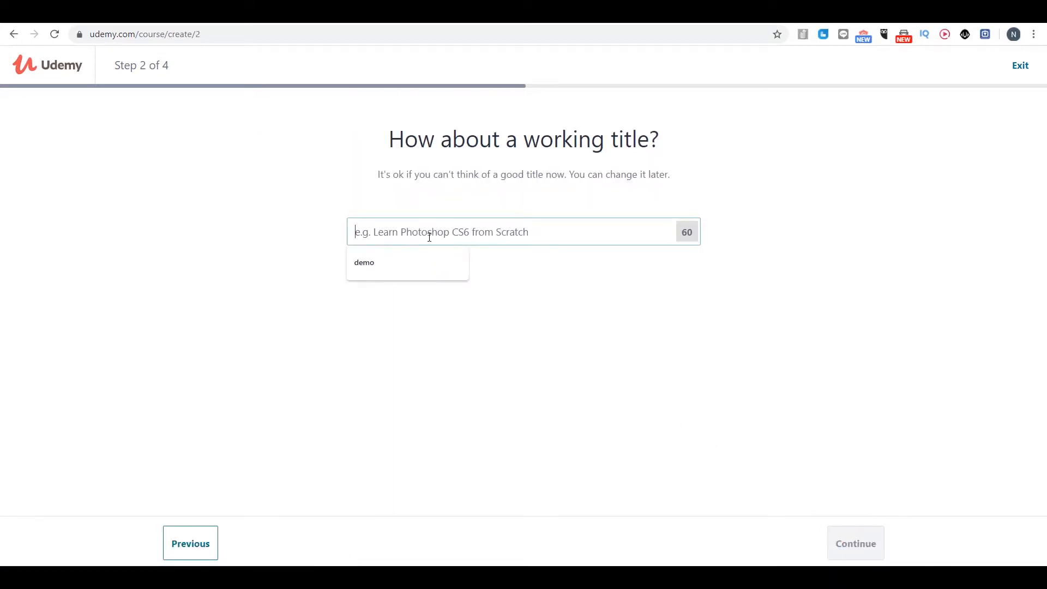
text(demop)
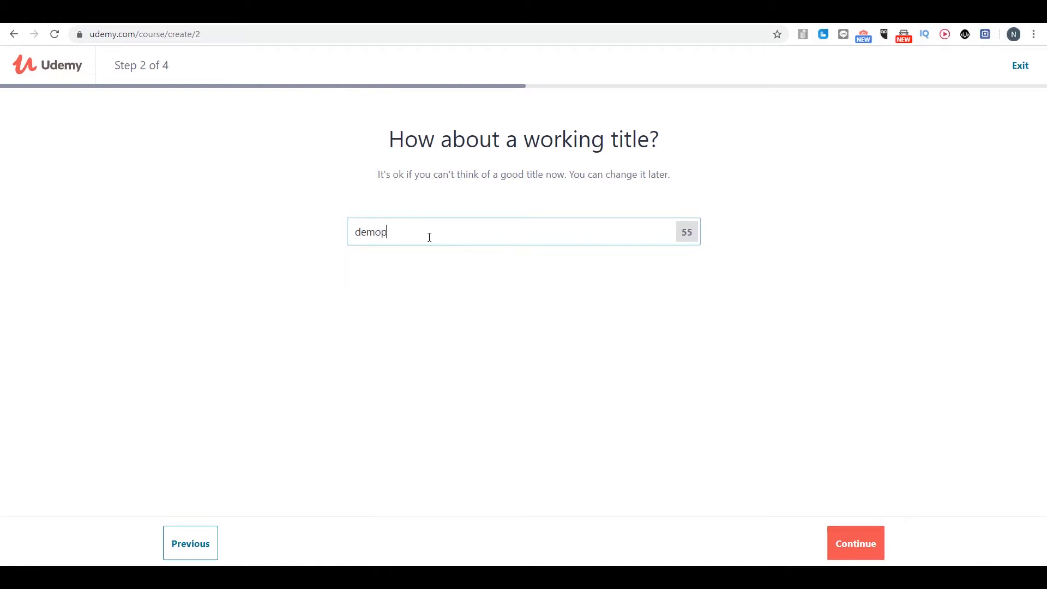
key(BackSpace)
key(ctrl+a)
click(843, 540)
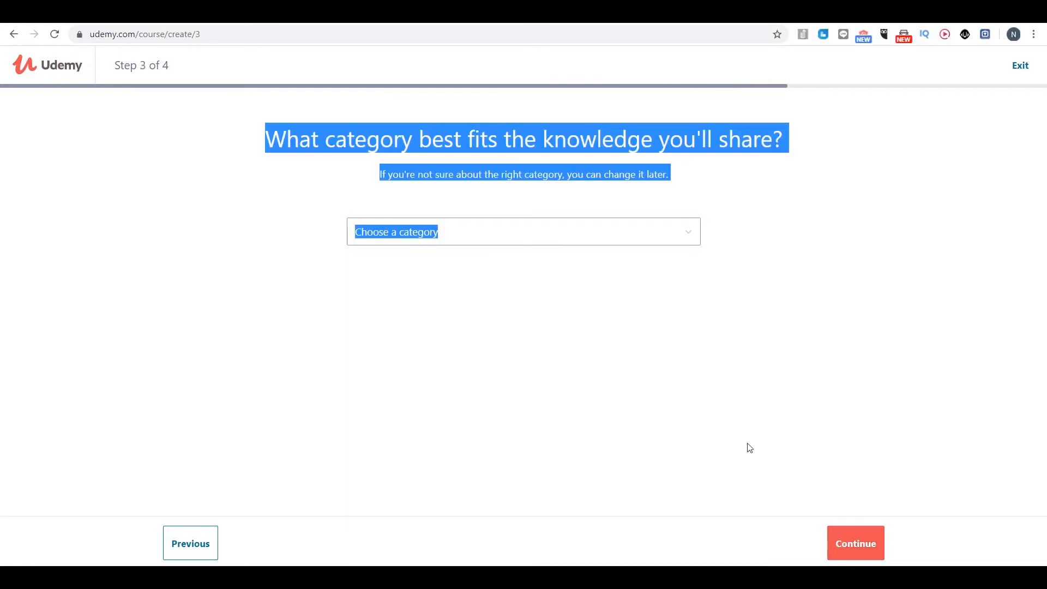
Choose the Lifestyle category and the "I'll work on this on the side (2-4 hours)" time commitment, and create the course.
click(522, 233)
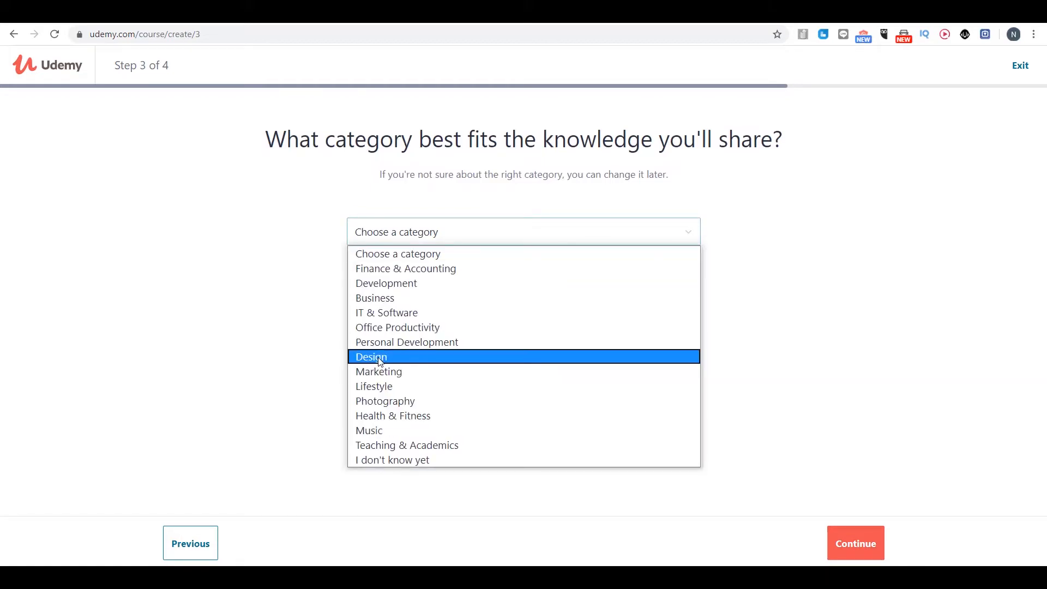
click(411, 388)
click(873, 539)
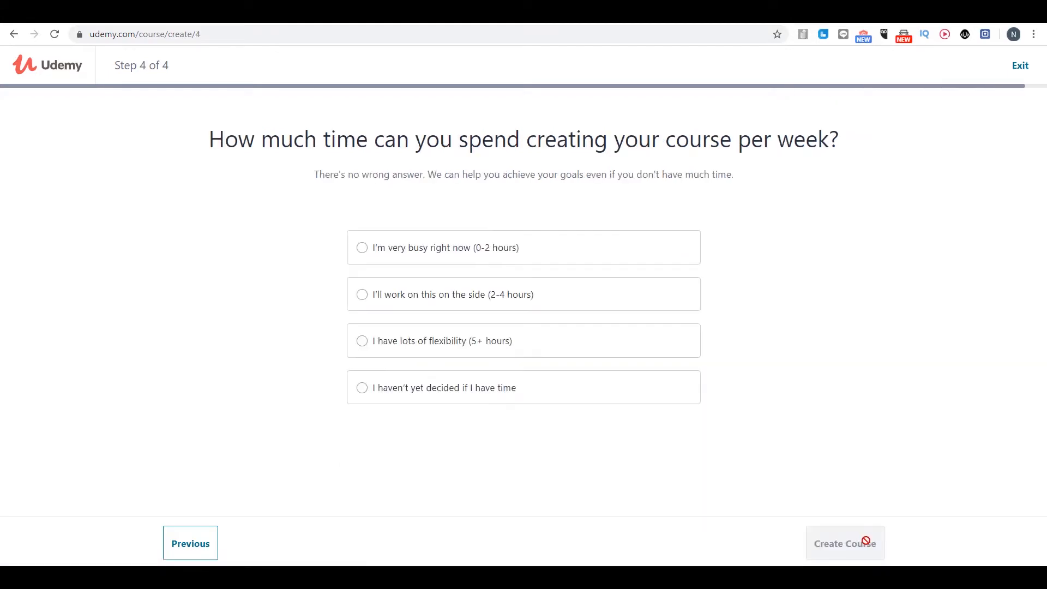
click(409, 297)
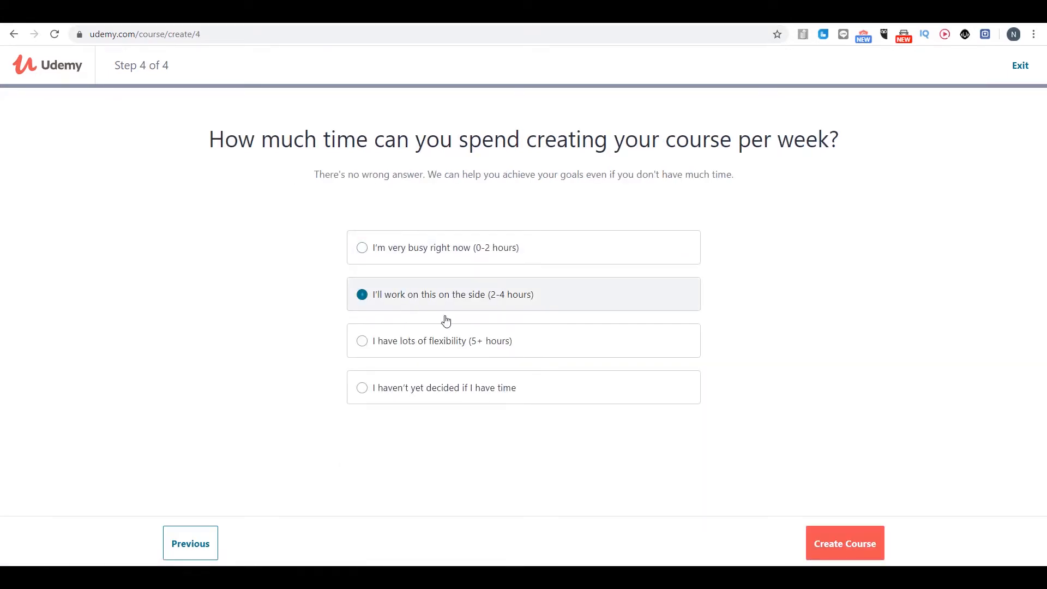
click(864, 548)
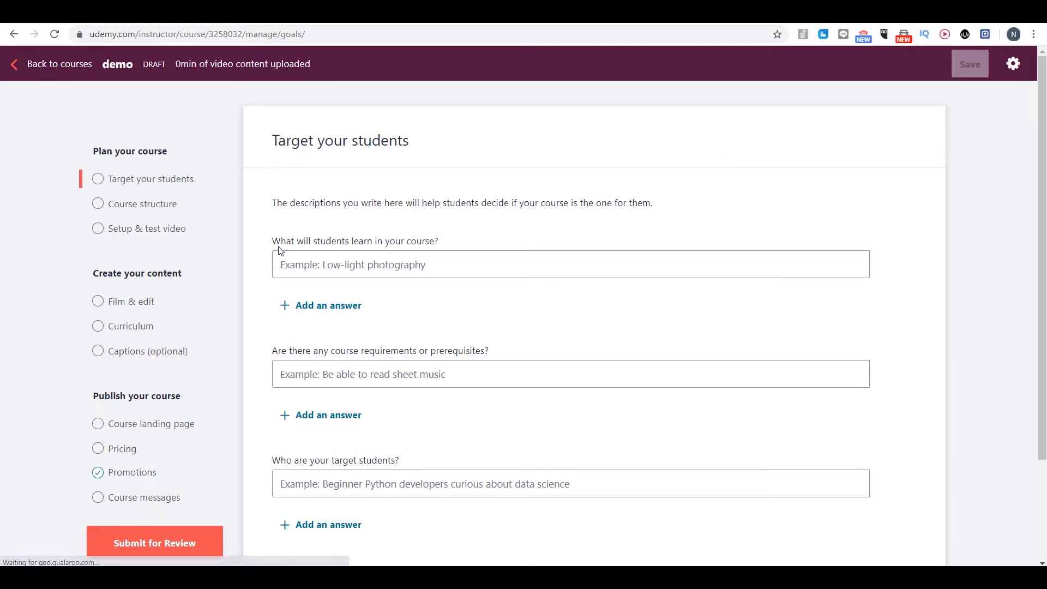
Answer what students will learn in the course with "they will learn how to manage their time better".
drag(275, 242, 474, 243)
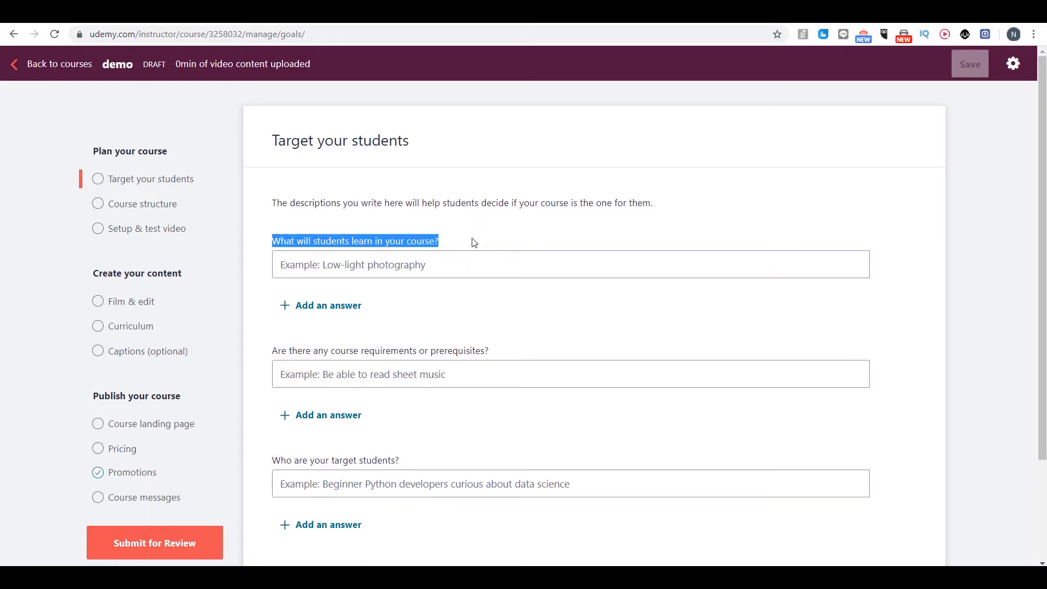
click(453, 265)
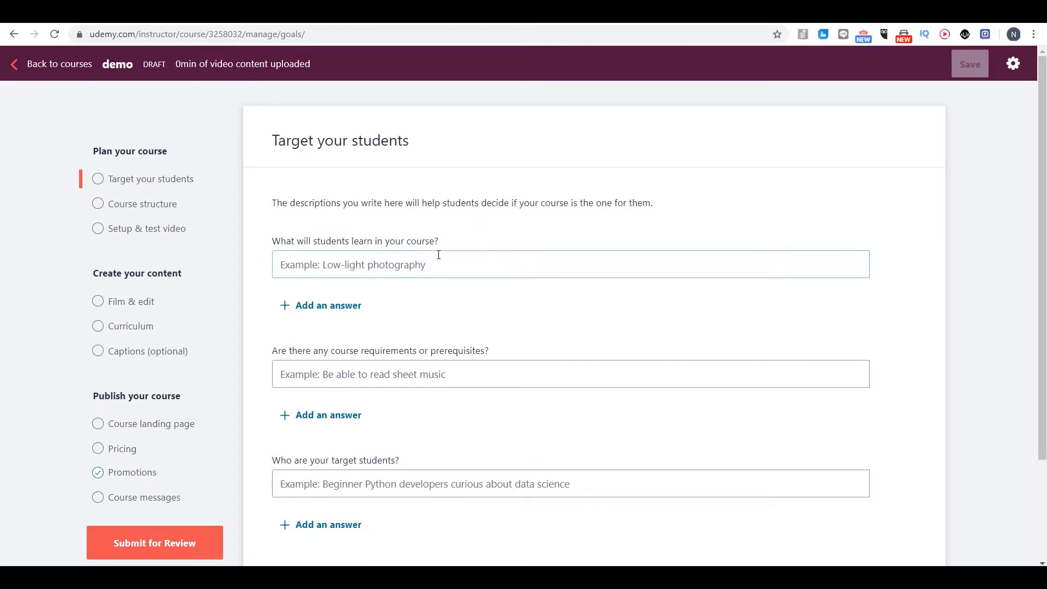
text(they will lea)
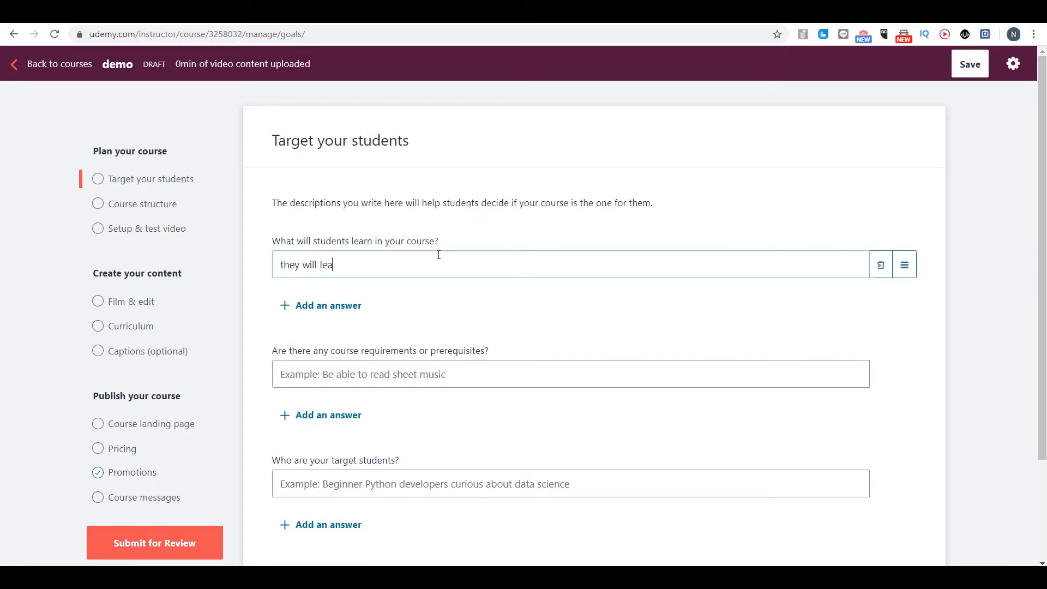
text(rn how to manage their time be)
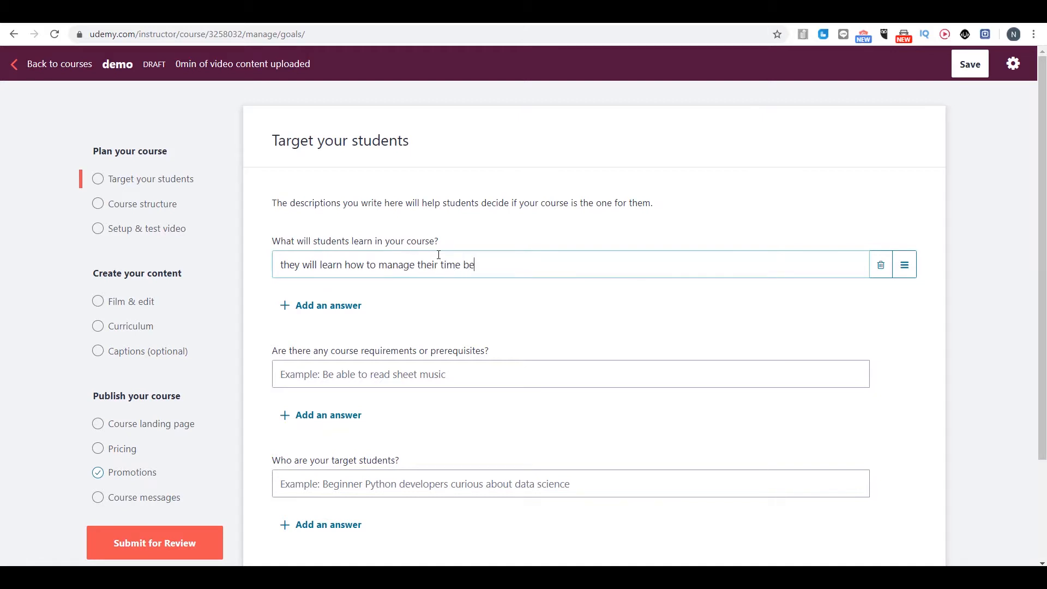
text(tter)
key(ctrl+a)
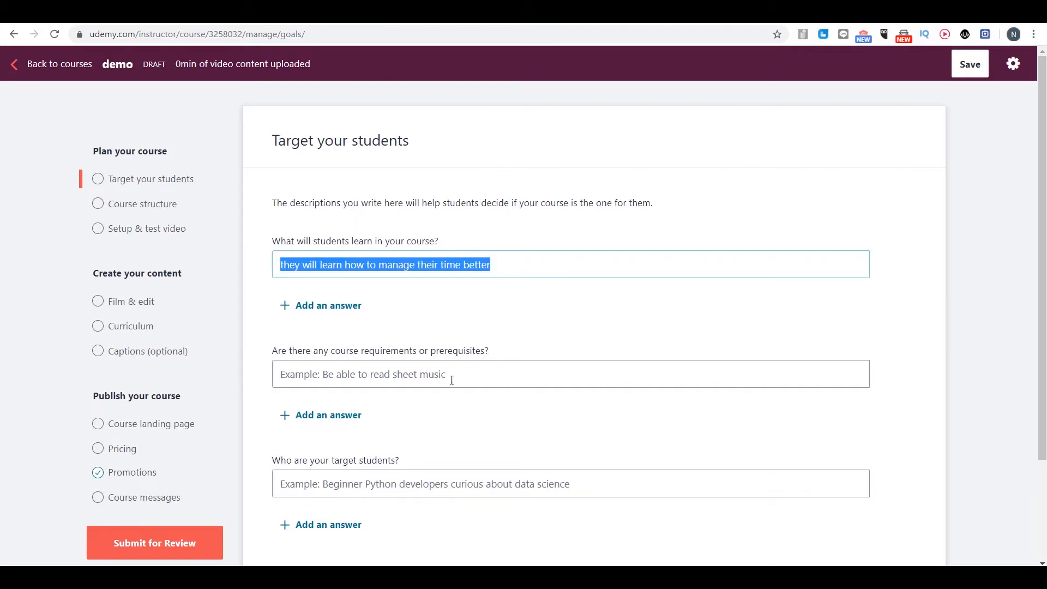
Enter "have a computer" as the course requirement.
click(452, 381)
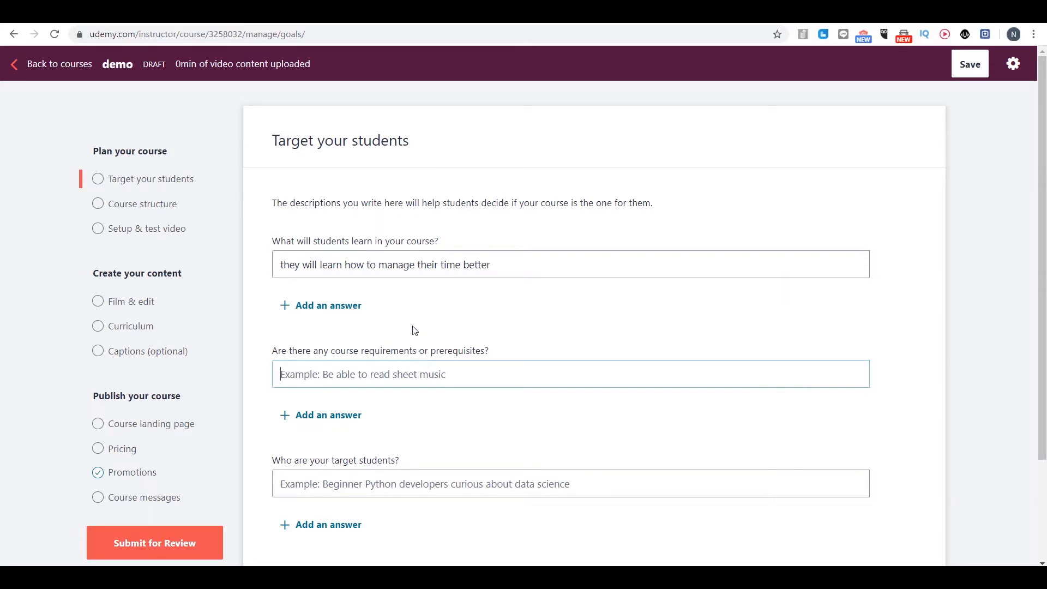
text(have)
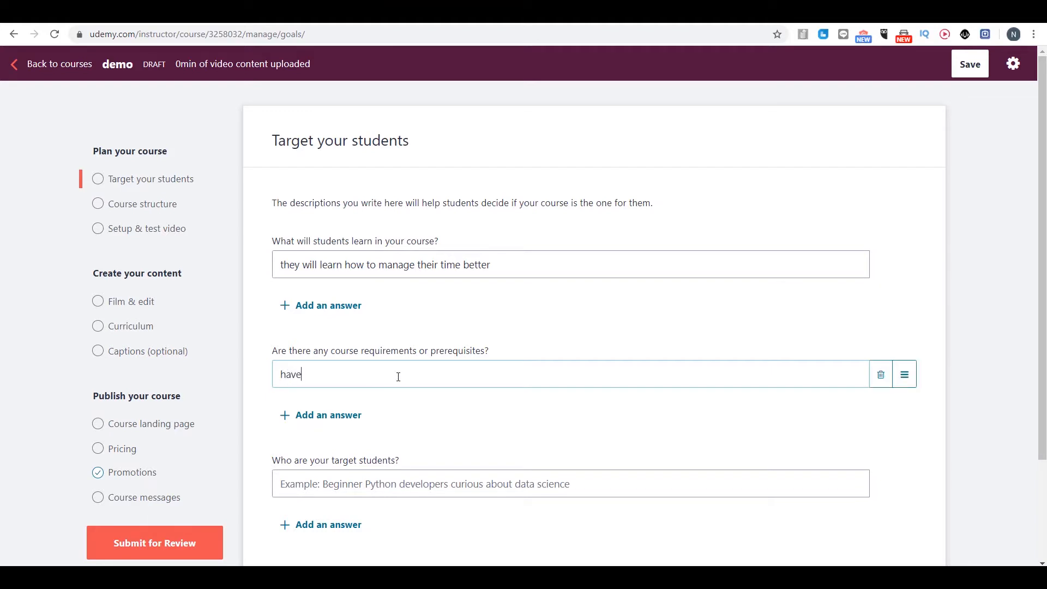
text( a computer)
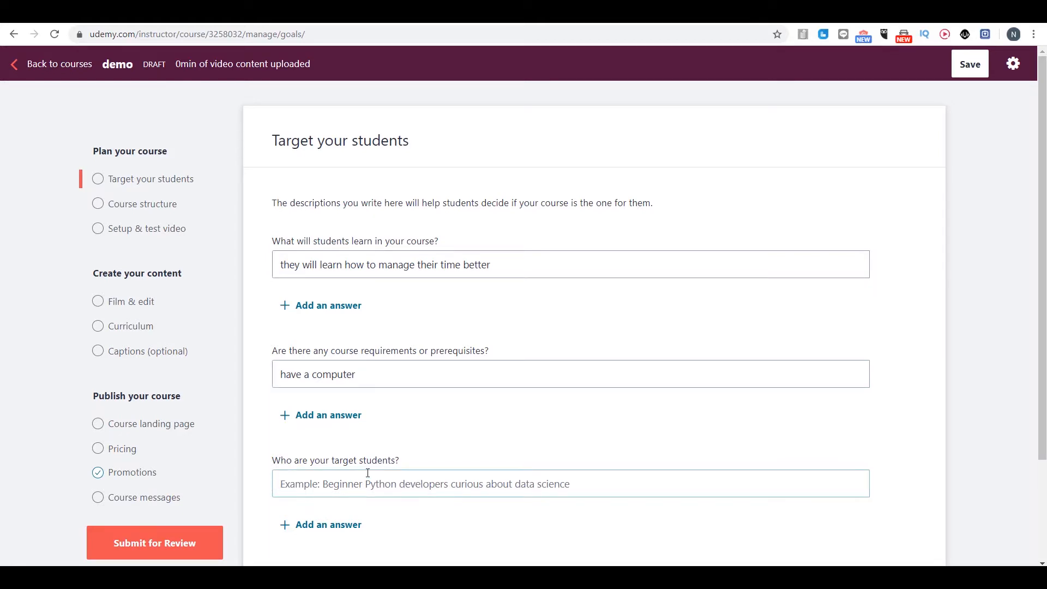
Describe the target students as "anyone who wants to learn how to loss weight", add a blank answer below, and save the page.
text(anyone who)
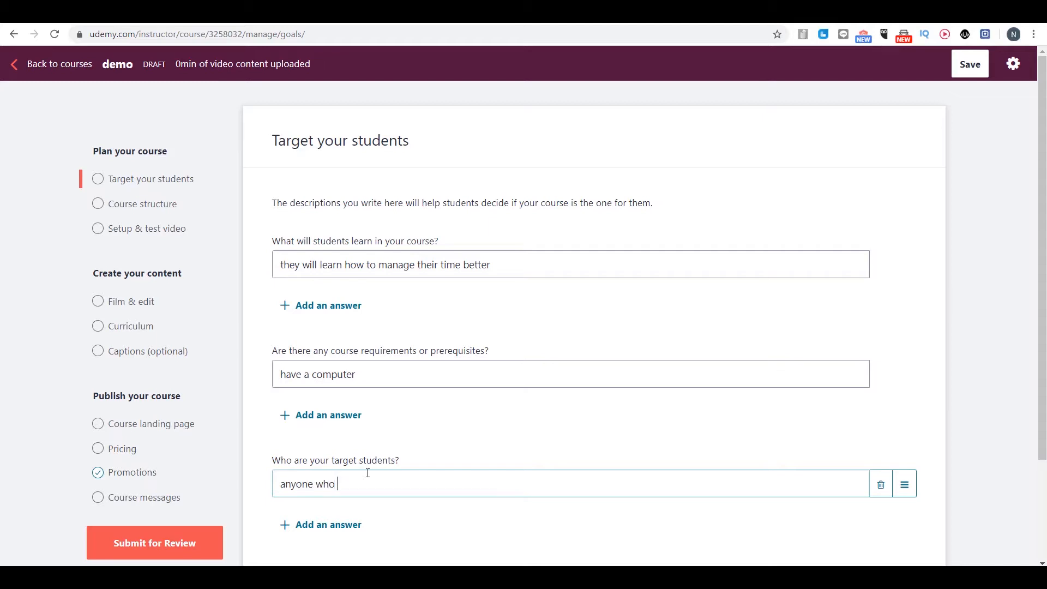
text( wants to learn how to loss weight)
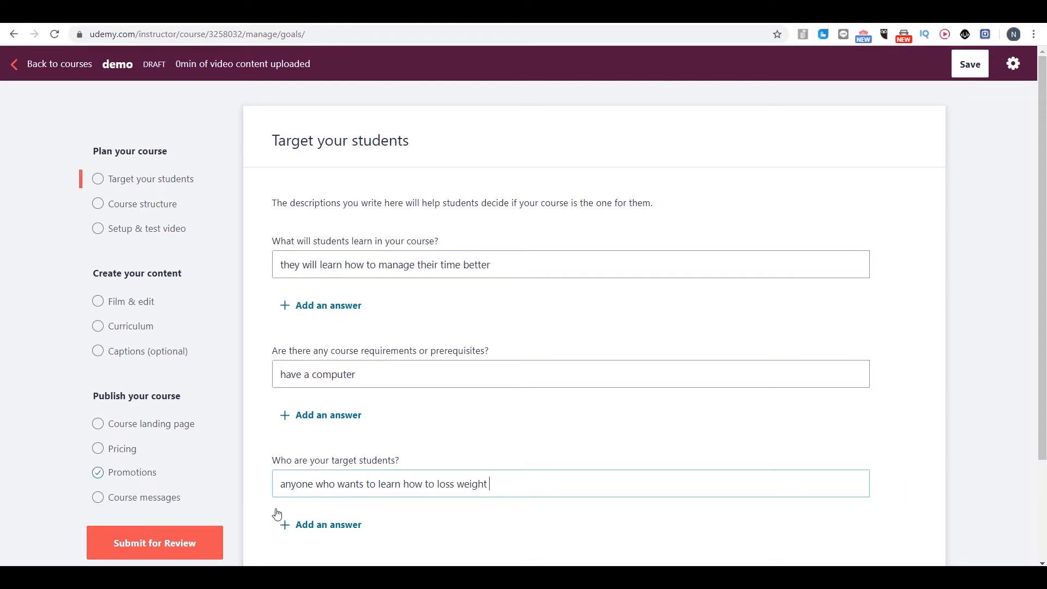
click(288, 525)
scroll(1042, 330, down, 1)
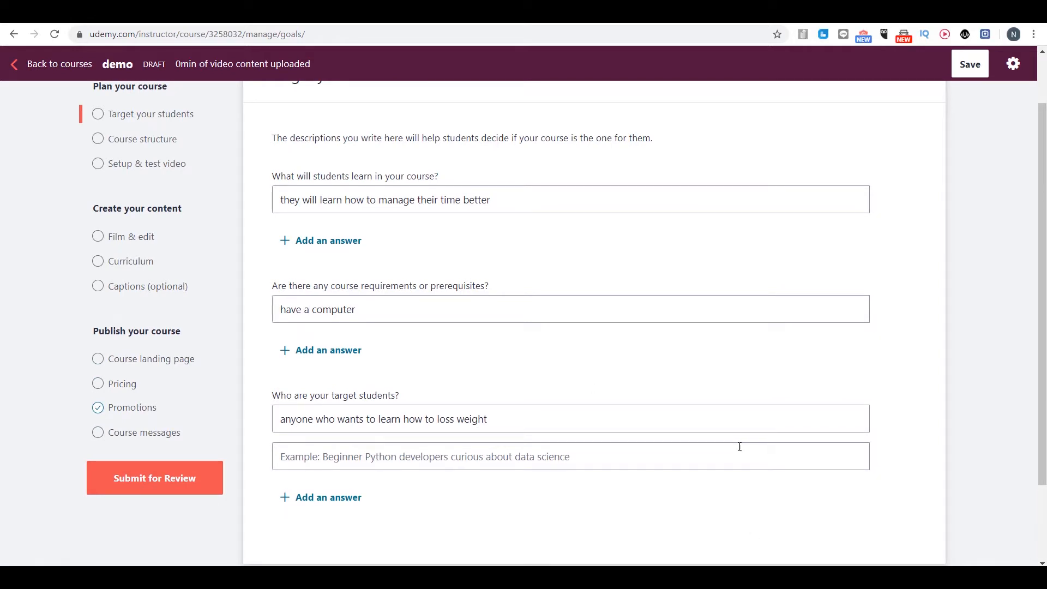
drag(1043, 406, 968, 251)
click(971, 66)
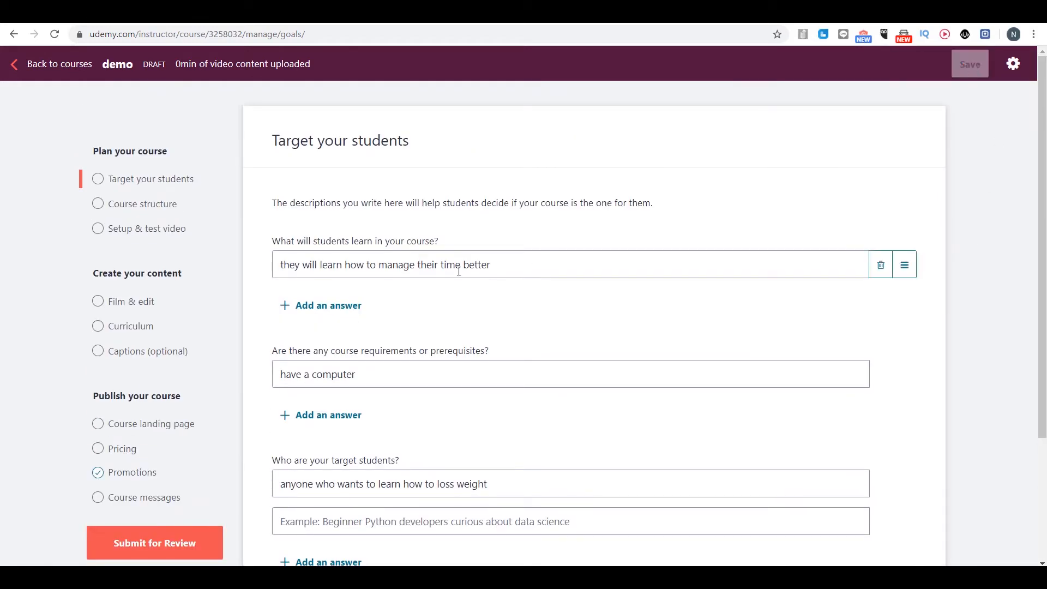
Review the guidance on the Course structure, Setup & test video and Film & edit pages, and open the Curriculum page.
click(165, 204)
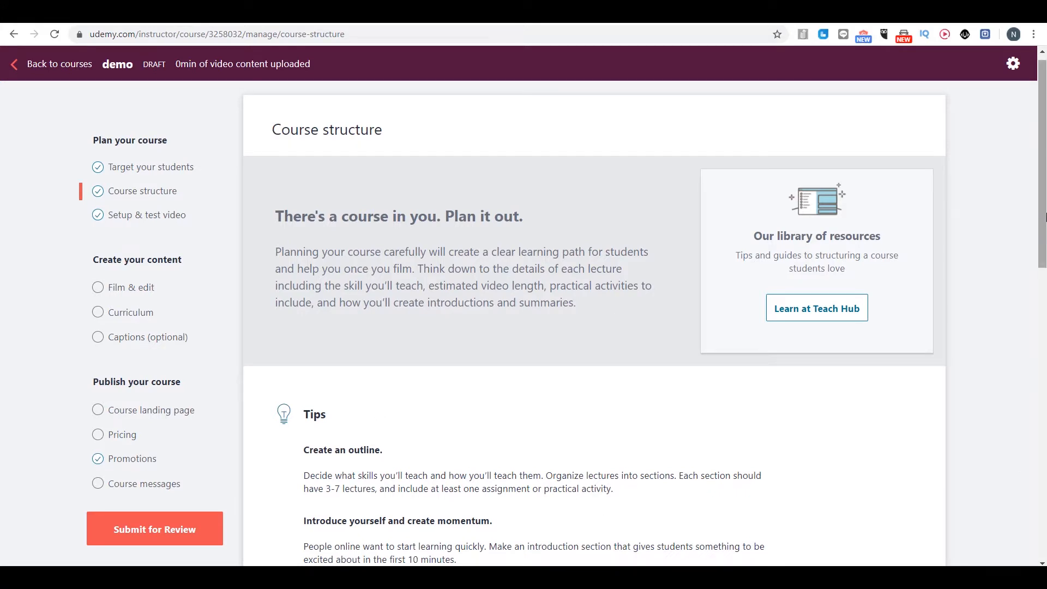
mouse_move(1043, 205)
mouse_down()
mouse_move(1043, 242)
mouse_move(1017, 310)
mouse_move(1030, 289)
mouse_move(1037, 402)
mouse_move(1045, 187)
mouse_up()
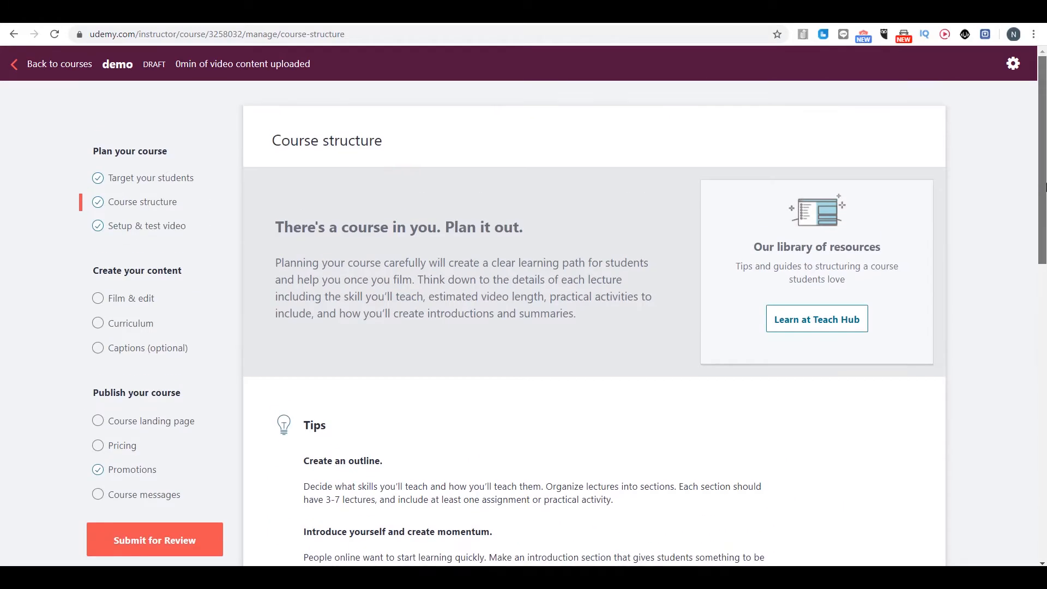
click(139, 236)
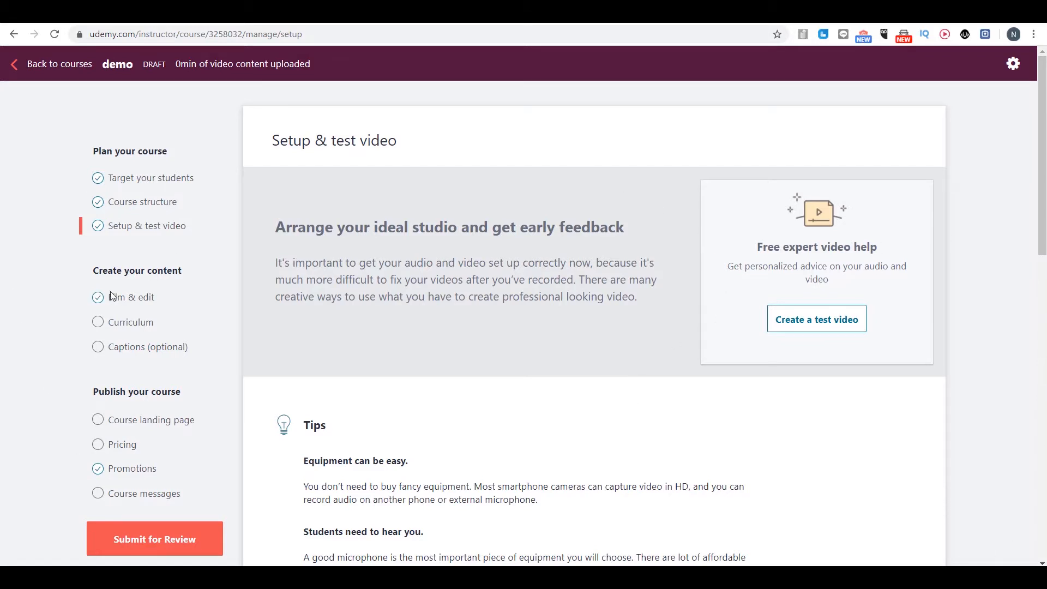
click(148, 298)
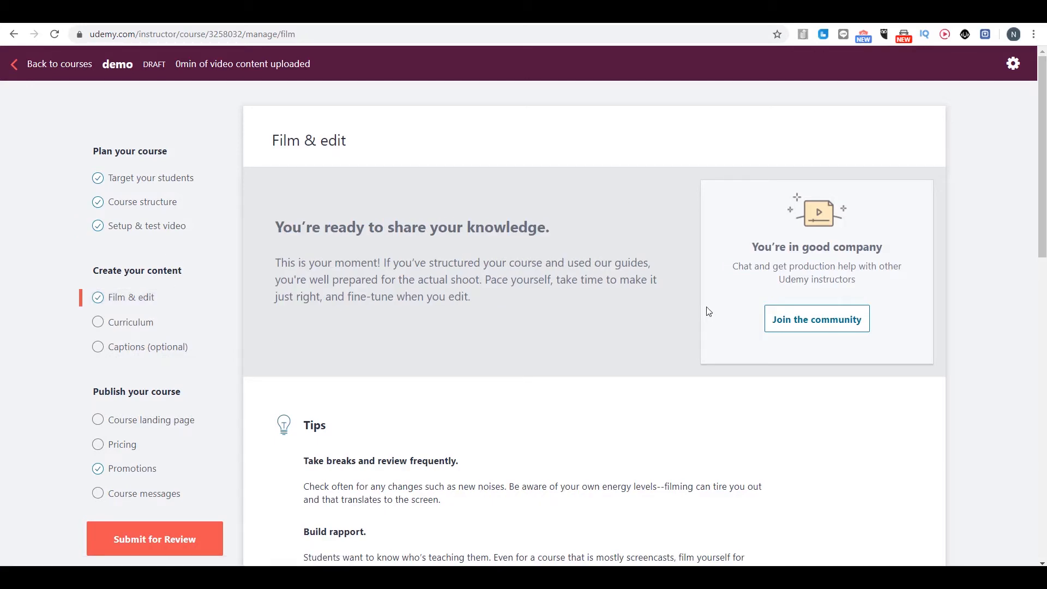
scroll(568, 349, down, 15)
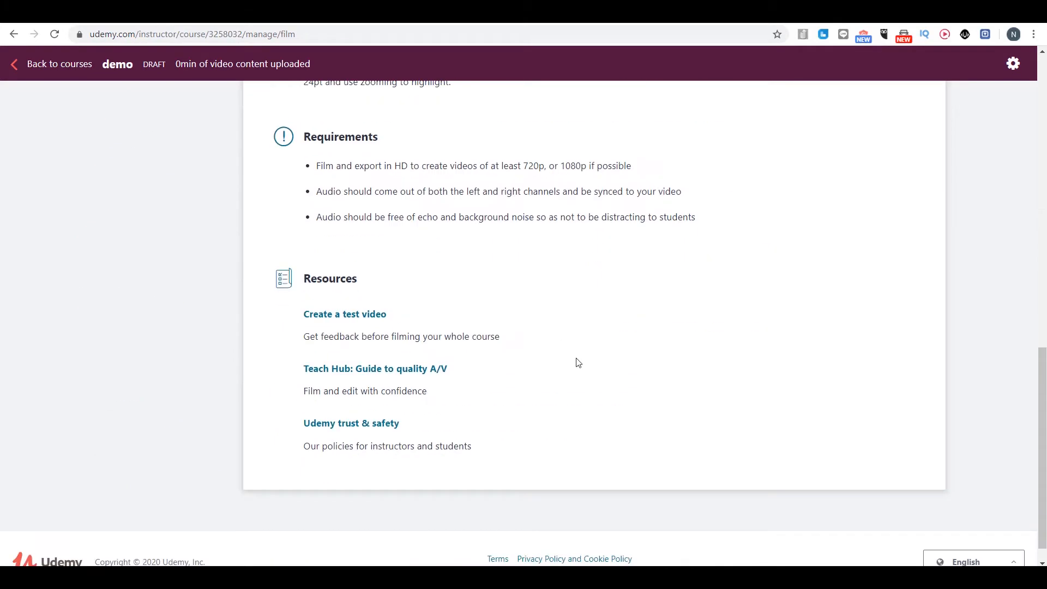
scroll(578, 365, up, 15)
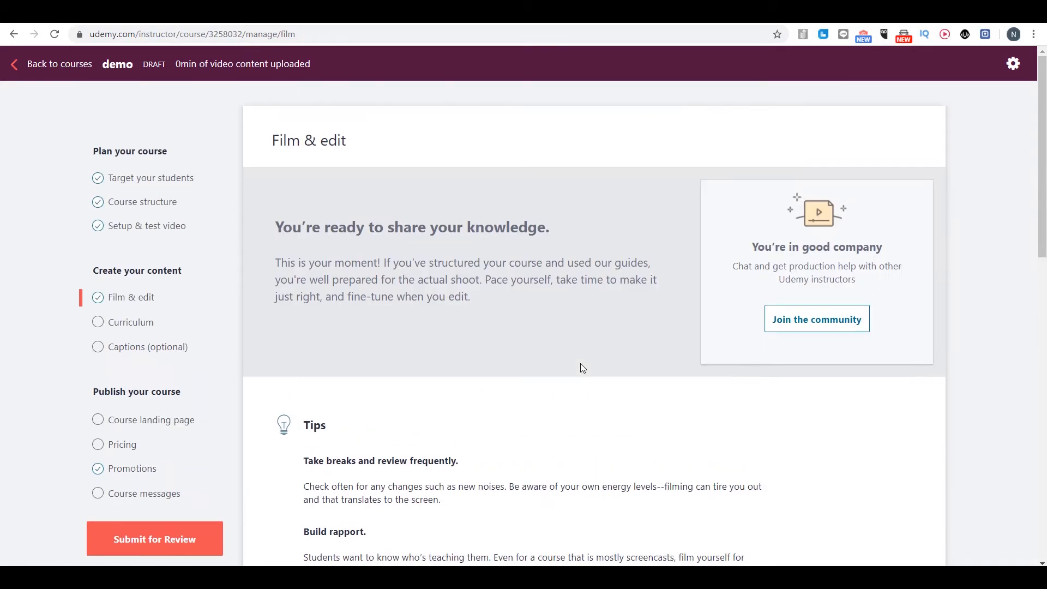
click(162, 329)
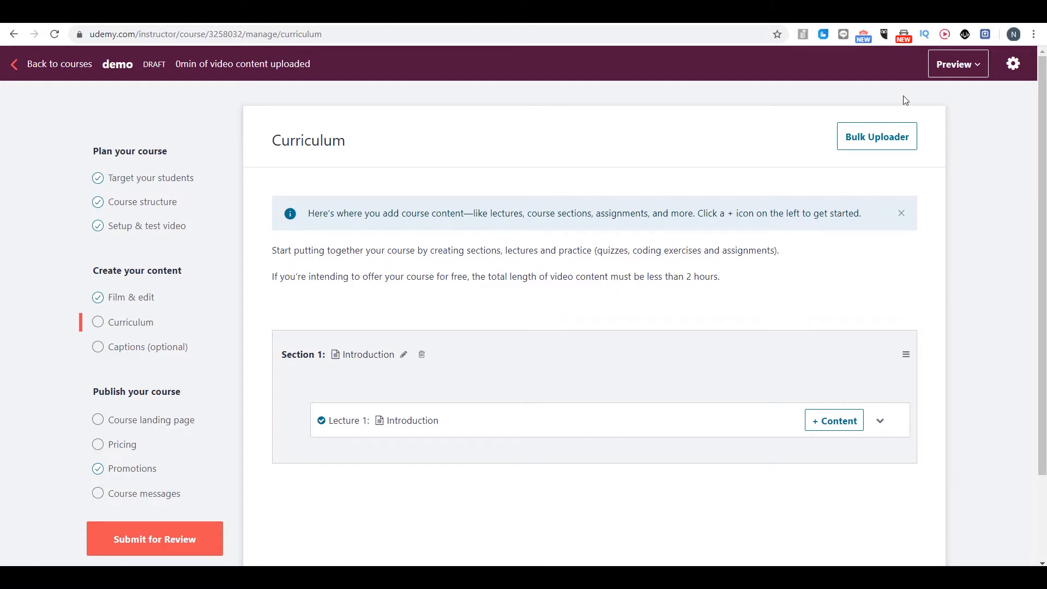
Try bulk-uploading all the videos from the computer's Arms folder to the curriculum, and close the uploader.
click(873, 140)
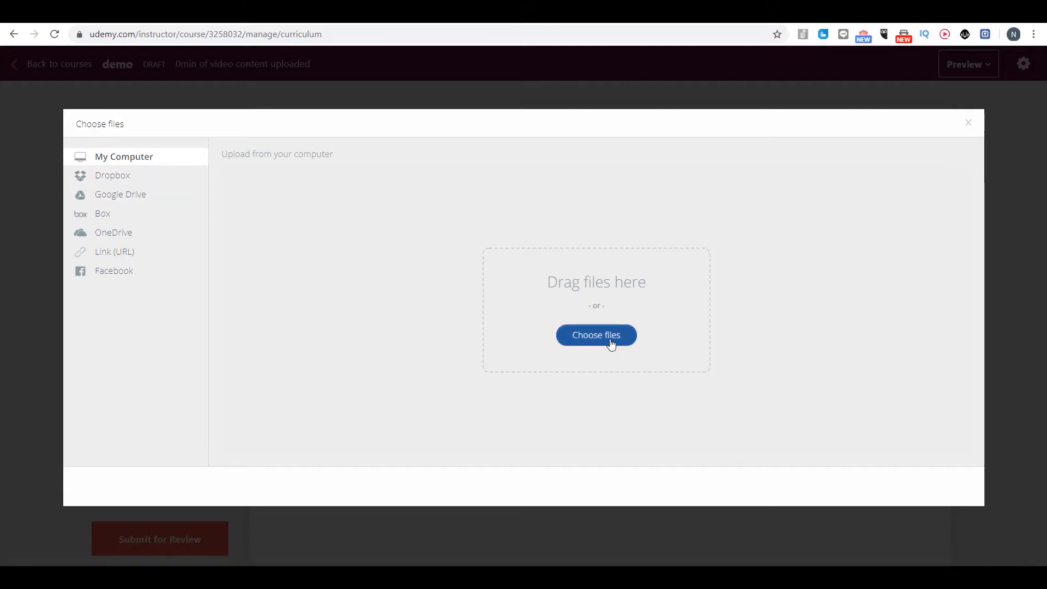
click(581, 338)
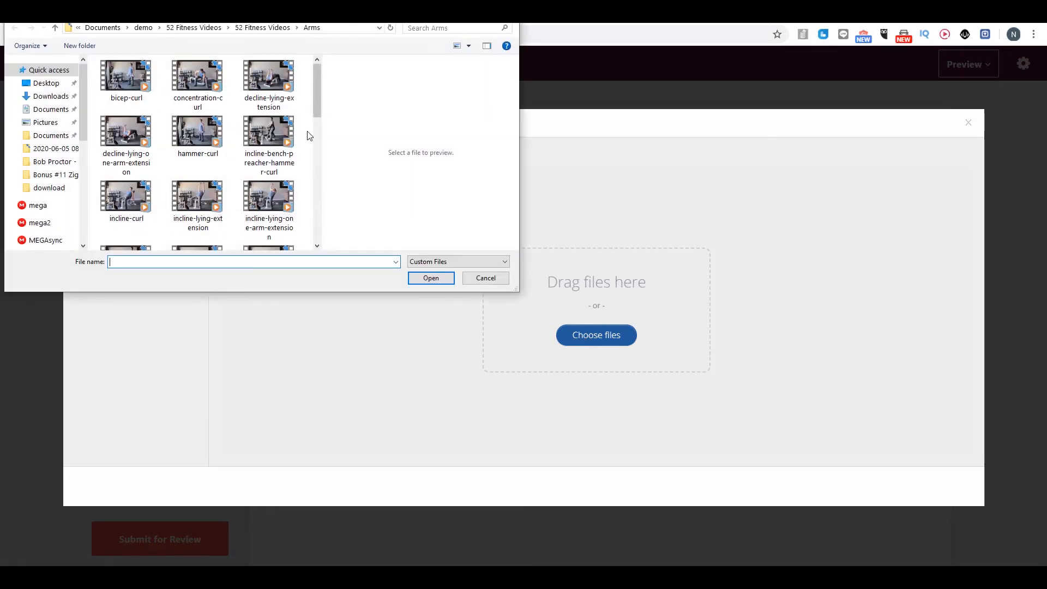
key(ctrl+a)
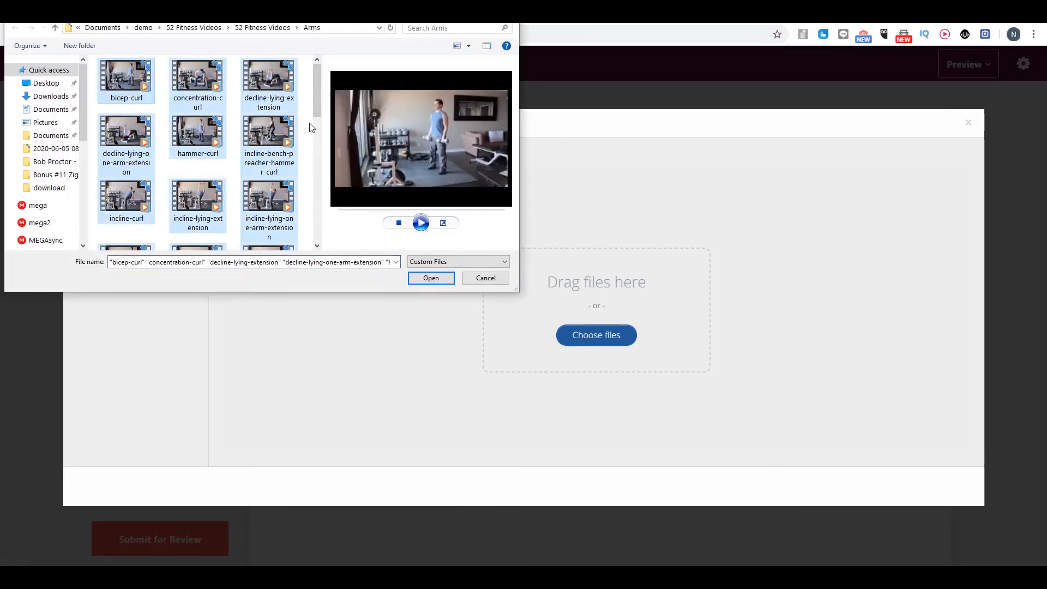
click(425, 278)
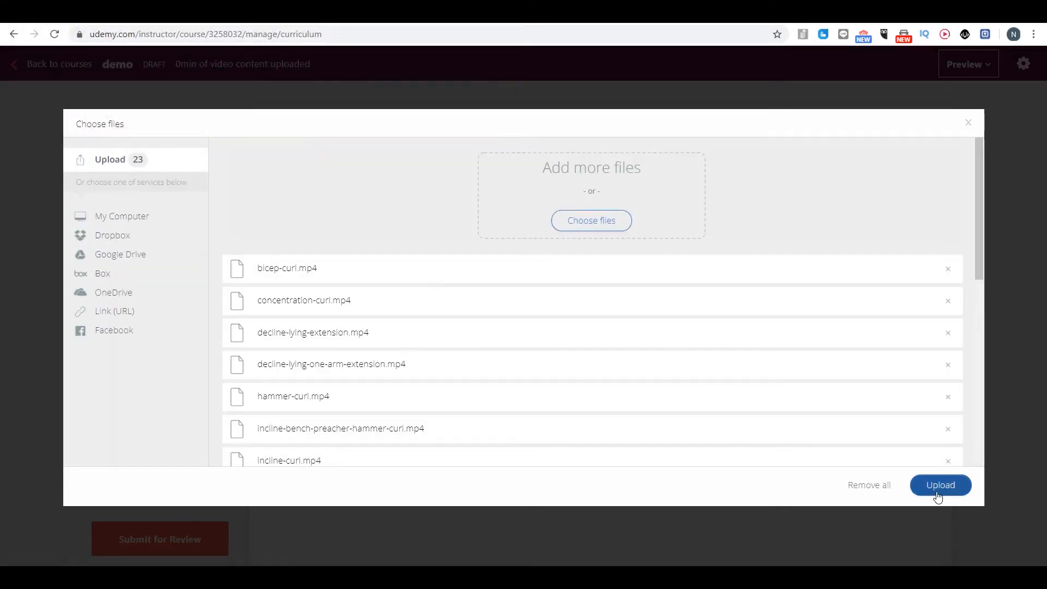
click(938, 495)
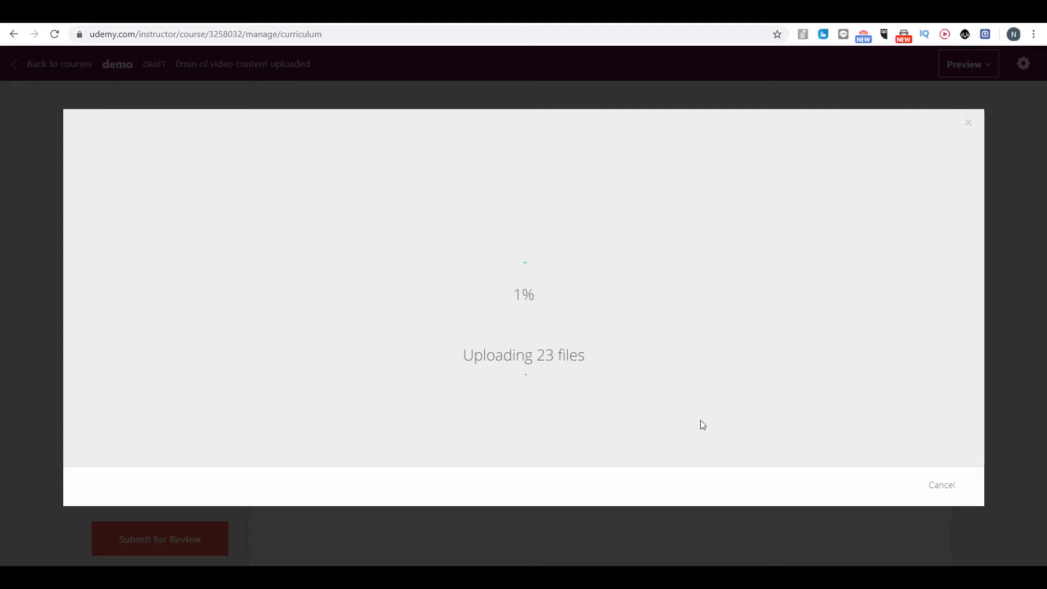
click(969, 123)
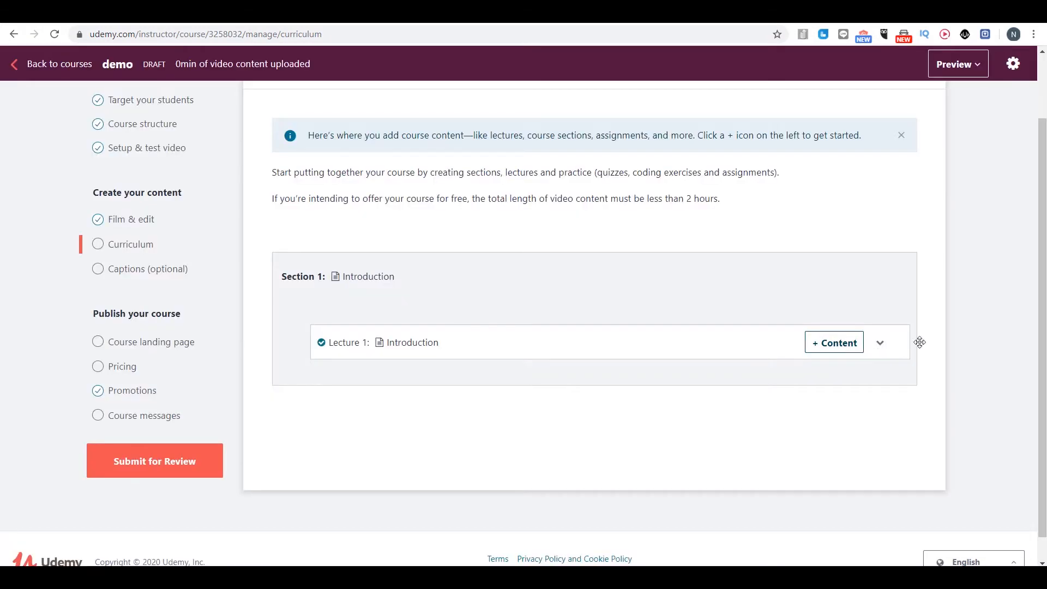
Examine the content types available for Lecture 1, including uploading a video or adding one from the library, and close the content selection.
drag(1043, 322, 1041, 311)
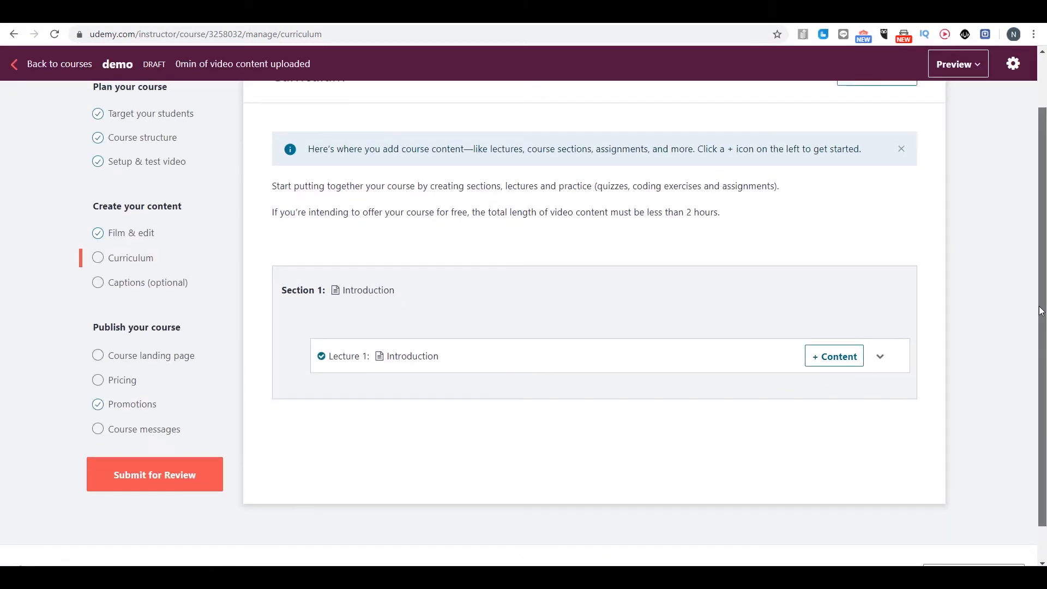
scroll(1040, 300, up, 2)
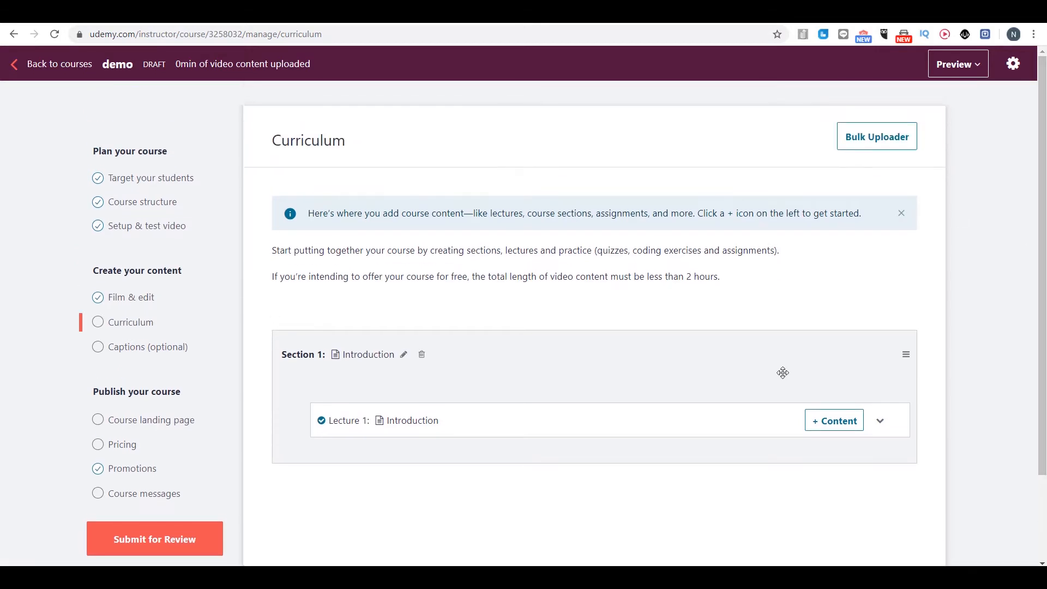
click(831, 421)
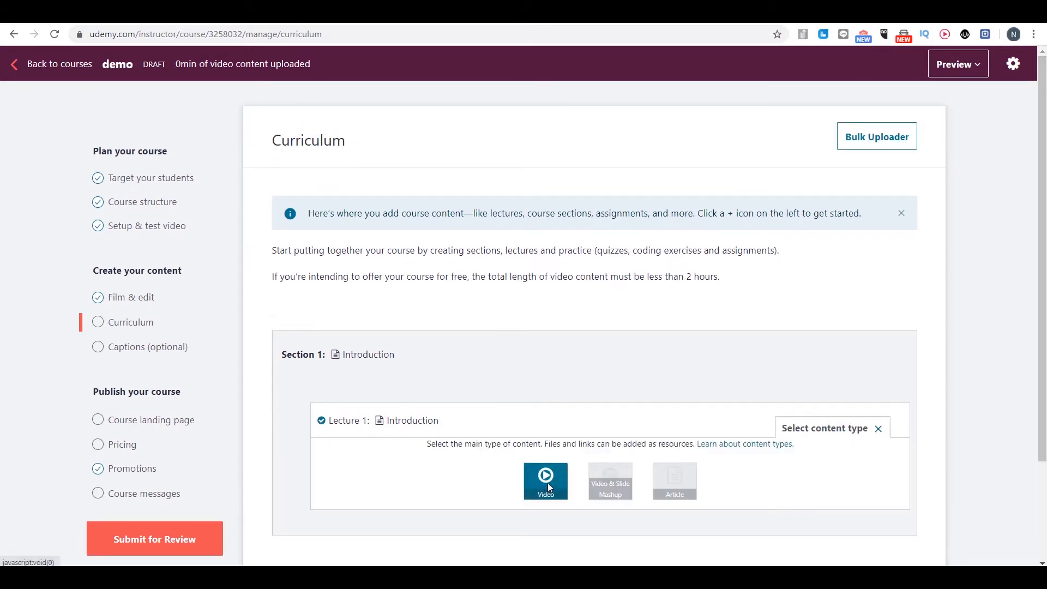
click(548, 482)
scroll(1043, 284, down, 1)
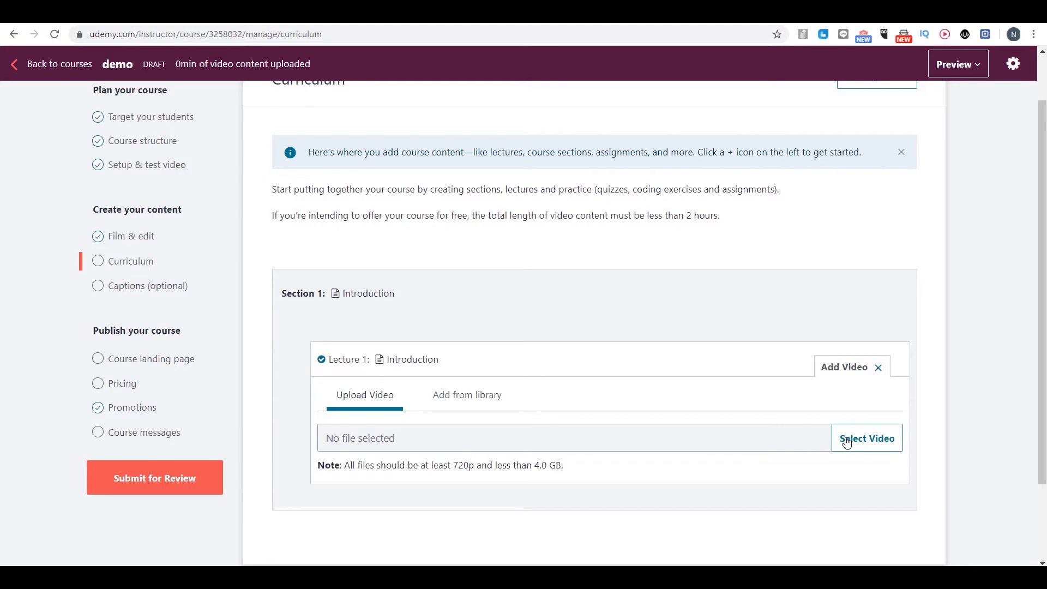
click(491, 408)
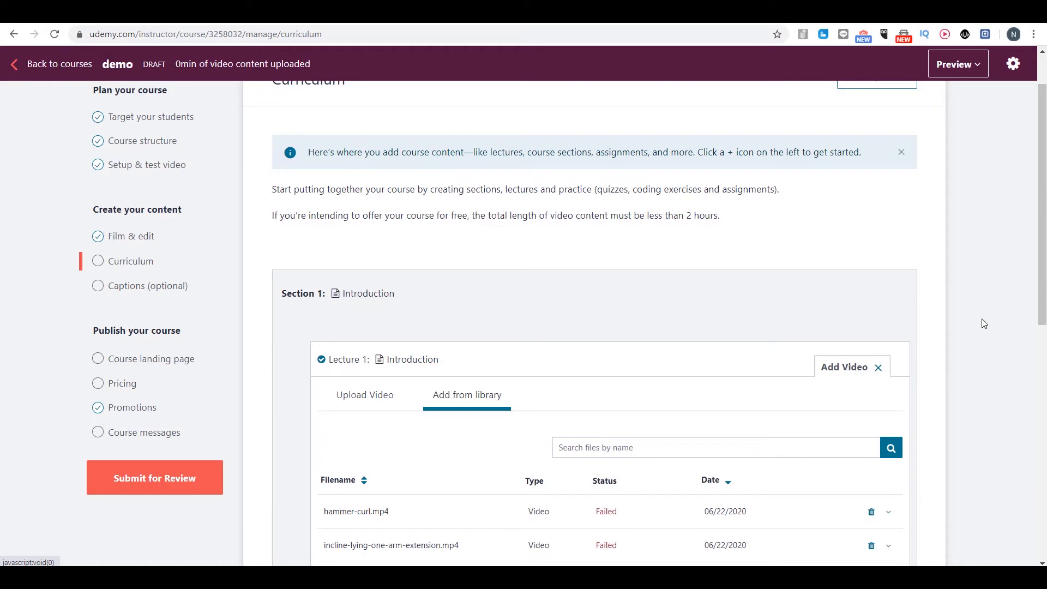
click(382, 393)
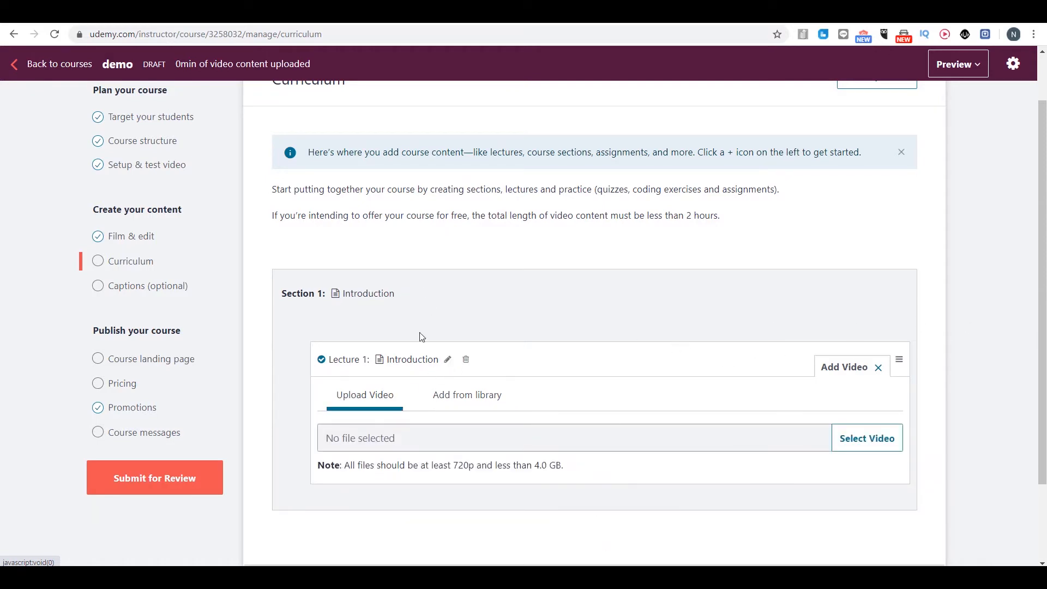
click(878, 367)
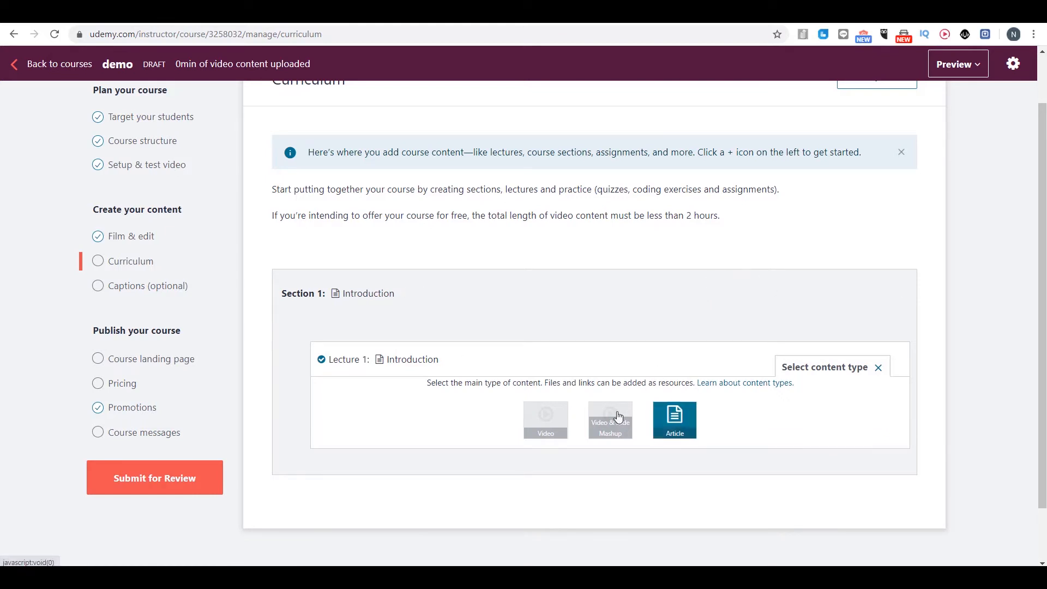
click(878, 369)
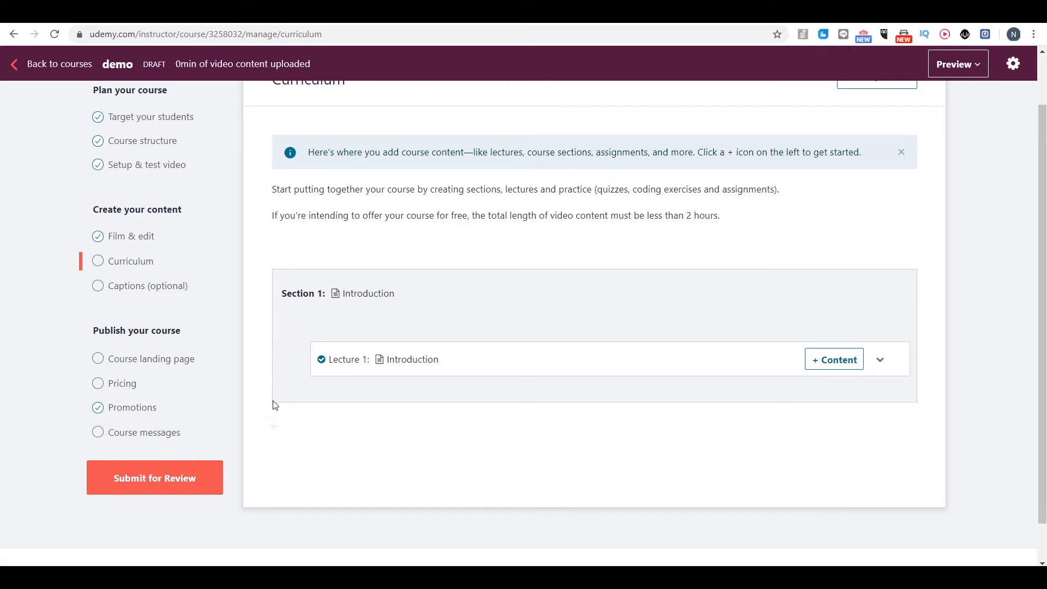
Add a new section titled "demo" below Section 1 with the learning objective "demo2".
mouse_move(279, 429)
click(274, 425)
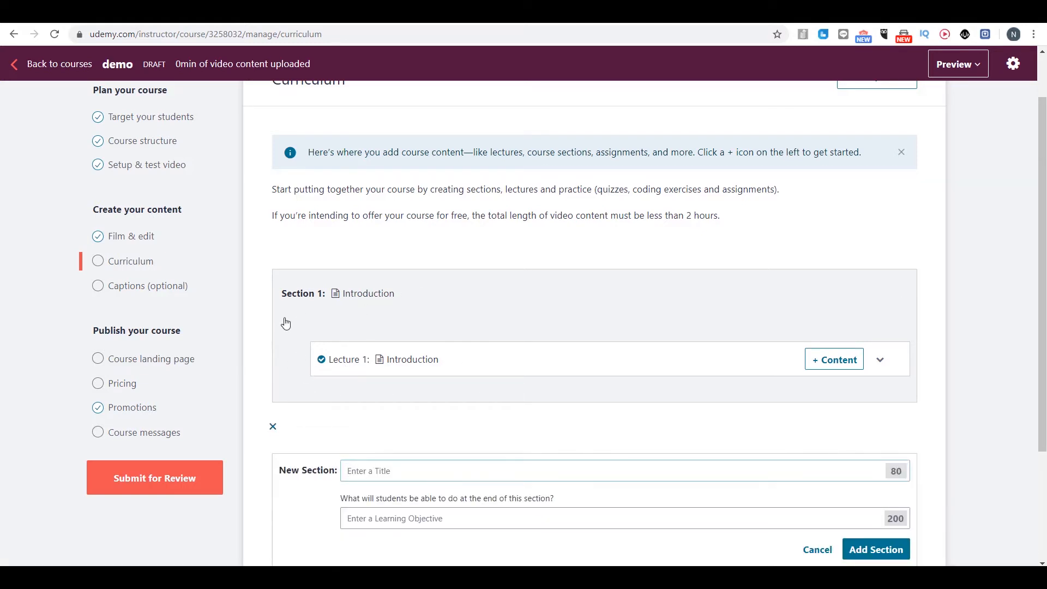
scroll(641, 431, down, 3)
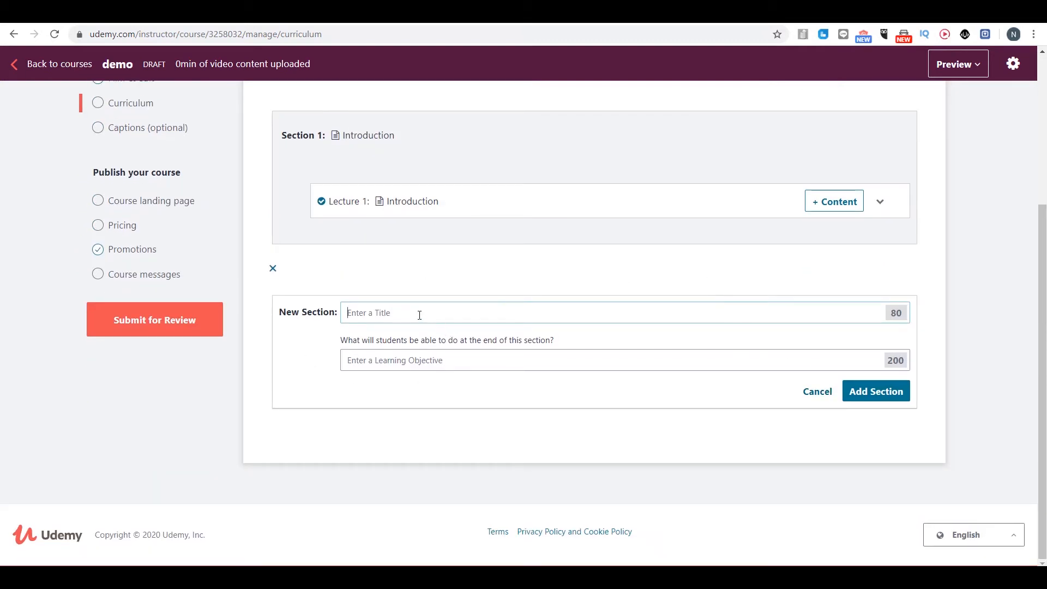
text(demo)
text(de)
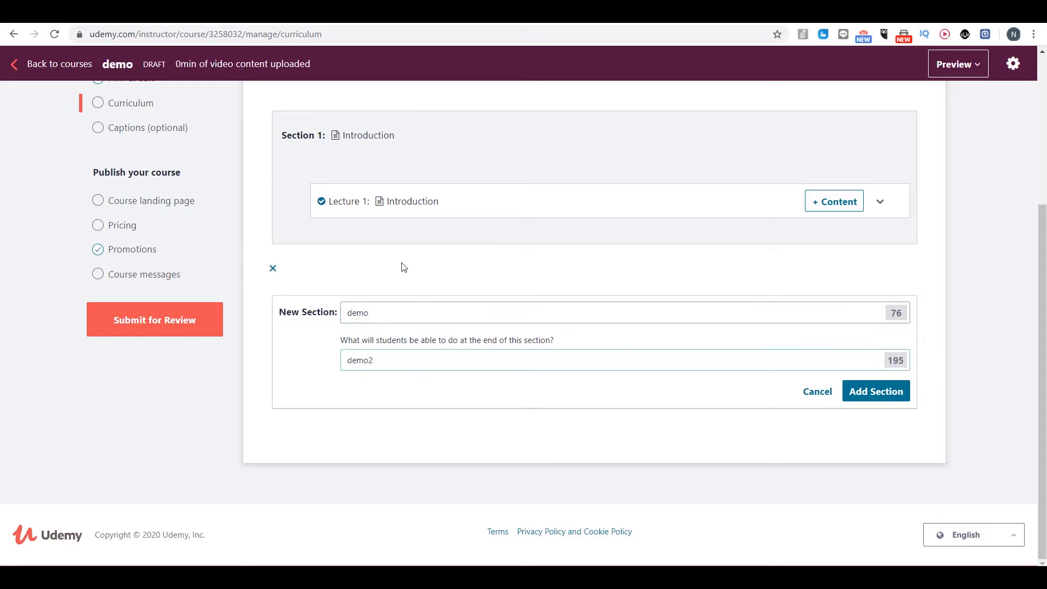
click(895, 397)
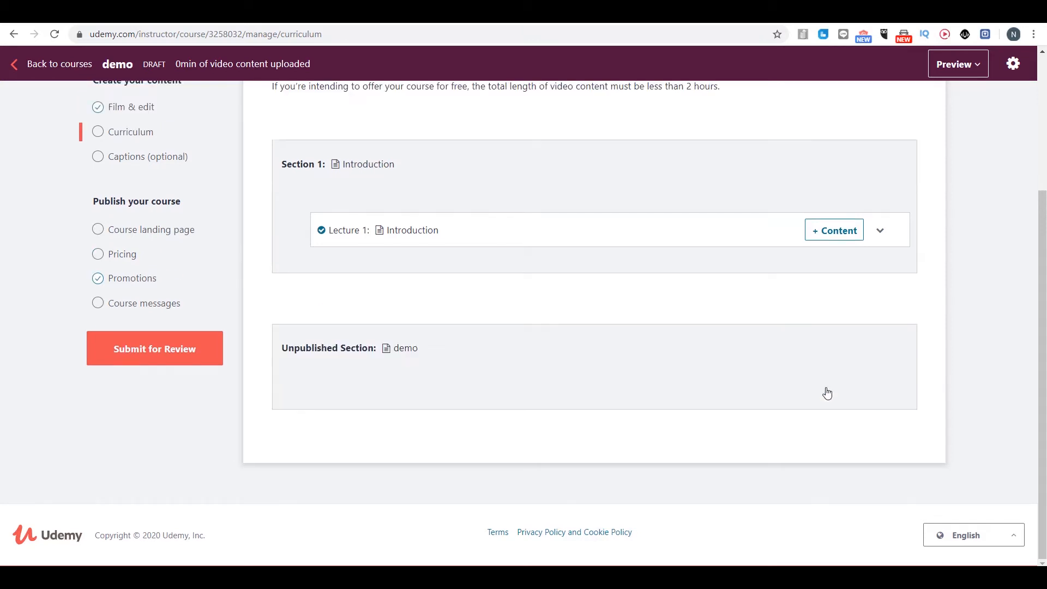
click(274, 439)
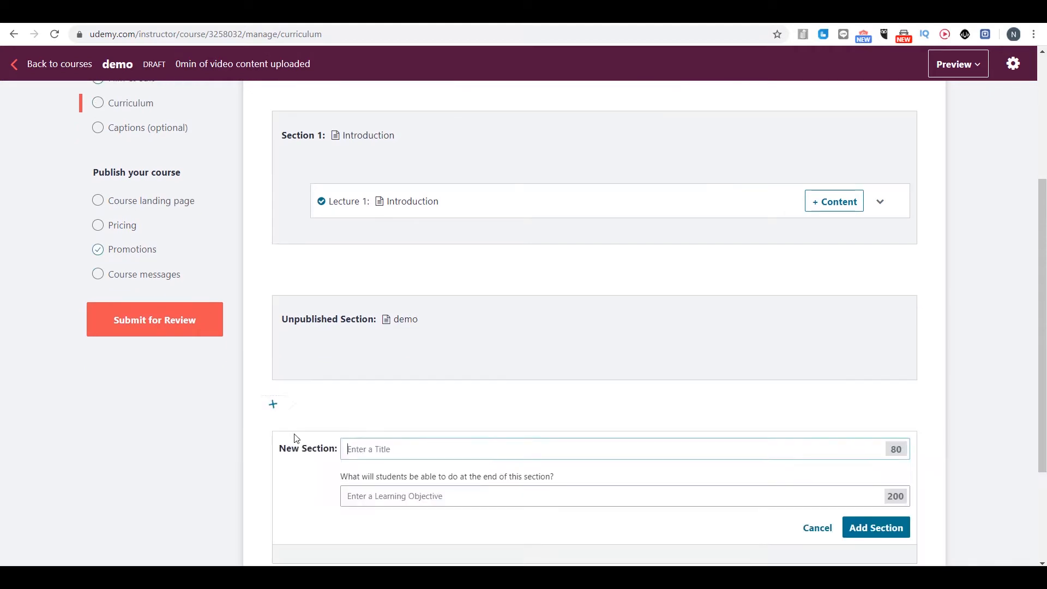
scroll(764, 383, down, 3)
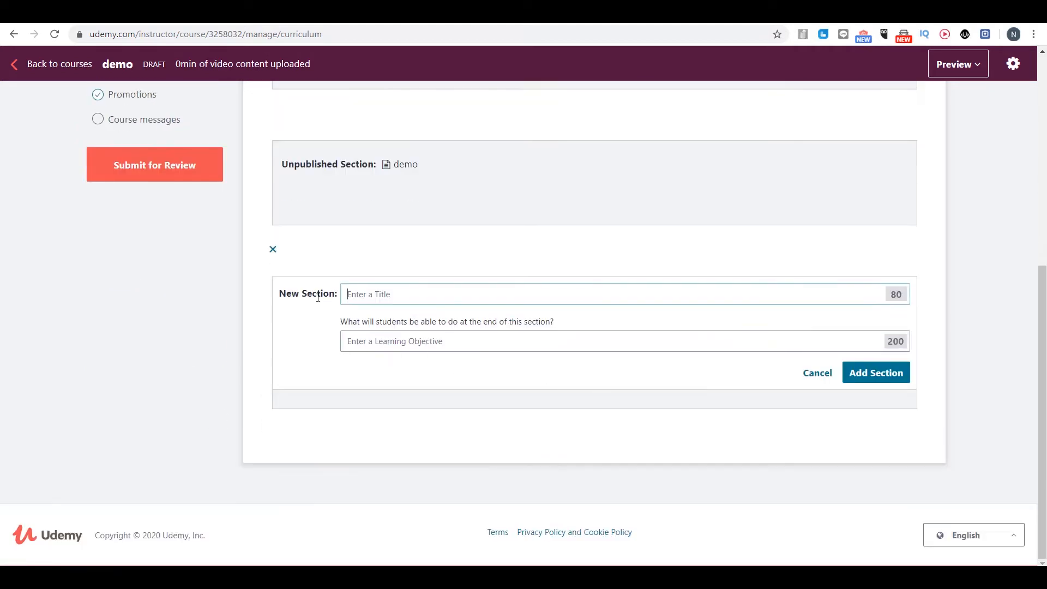
click(273, 249)
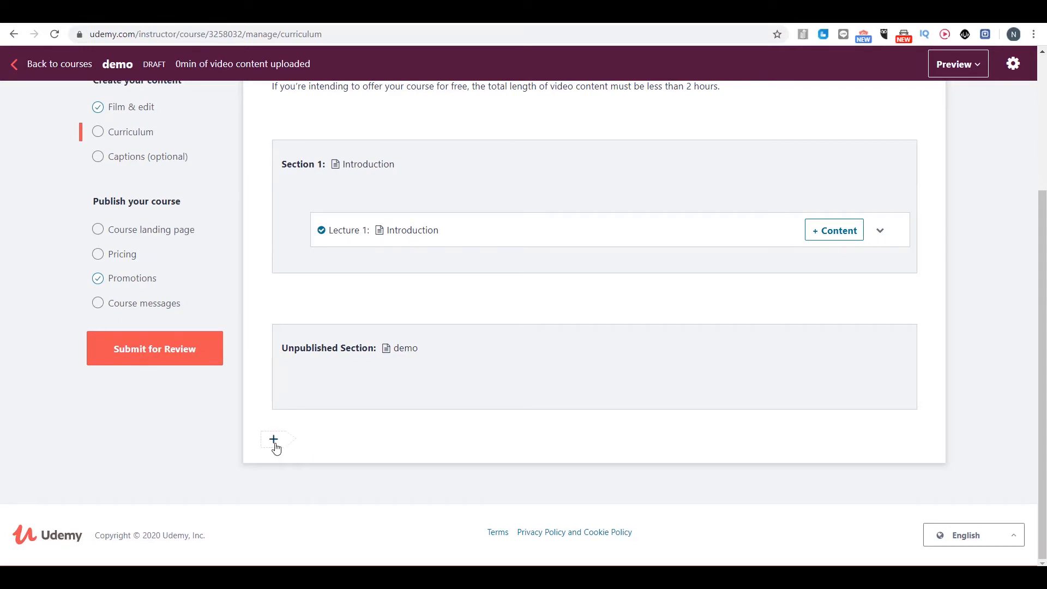
Add a new lecture titled "lesson 2" after the Introduction lecture in Section 1.
mouse_move(312, 229)
mouse_move(282, 263)
click(282, 262)
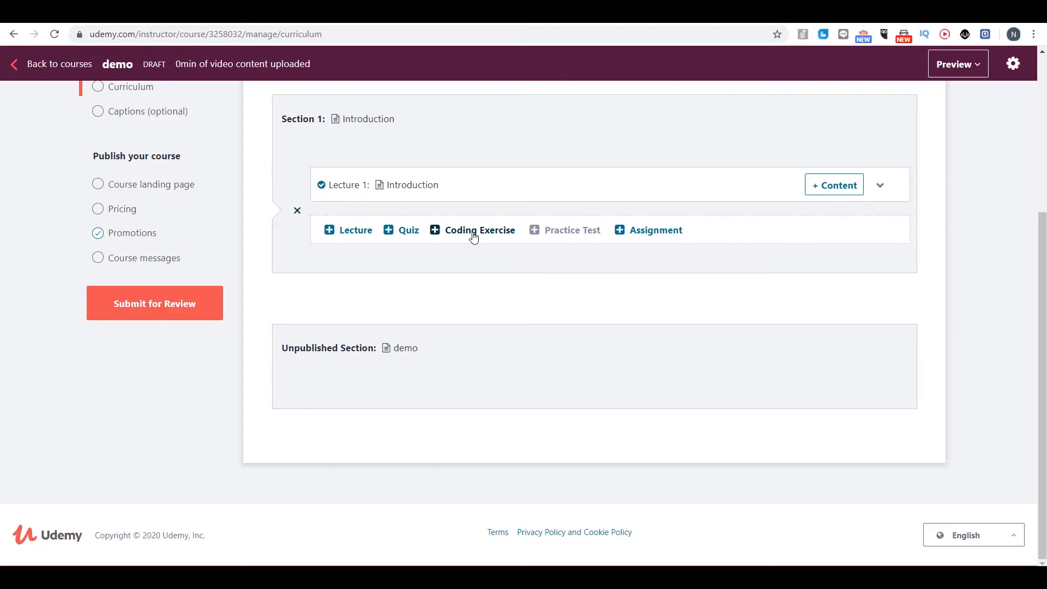
click(340, 230)
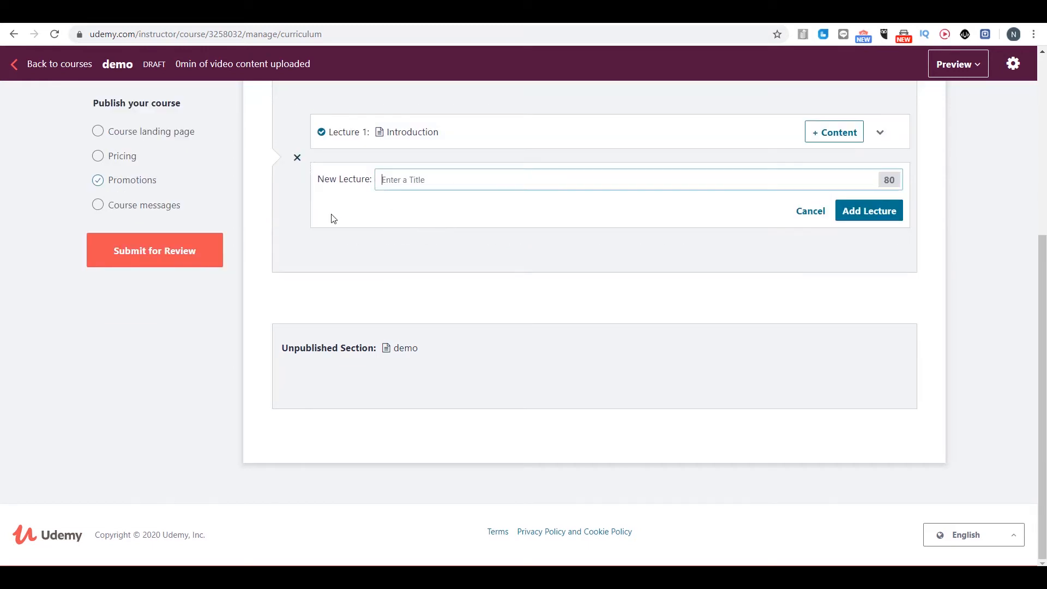
text(lesson 2)
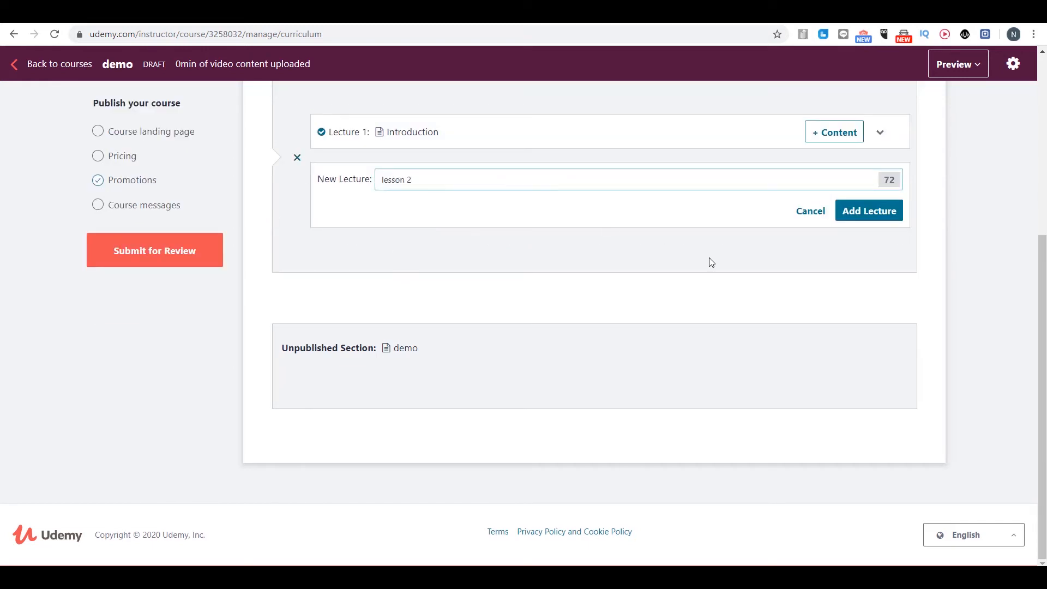
click(865, 211)
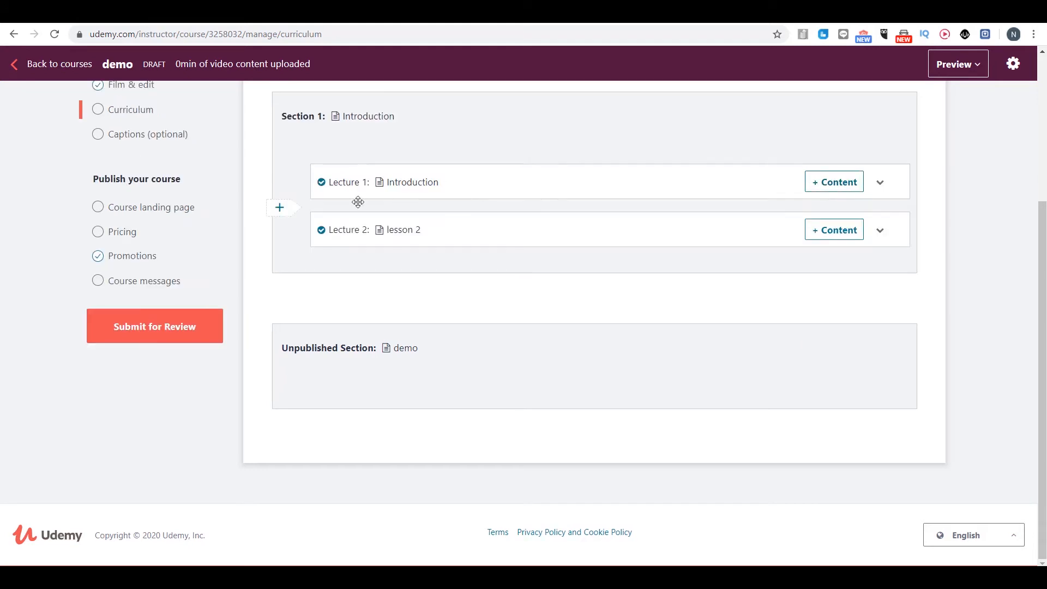
Move the "lesson 2" lecture from Section 1 into the "demo" section and expand its details.
scroll(1045, 257, up, 1)
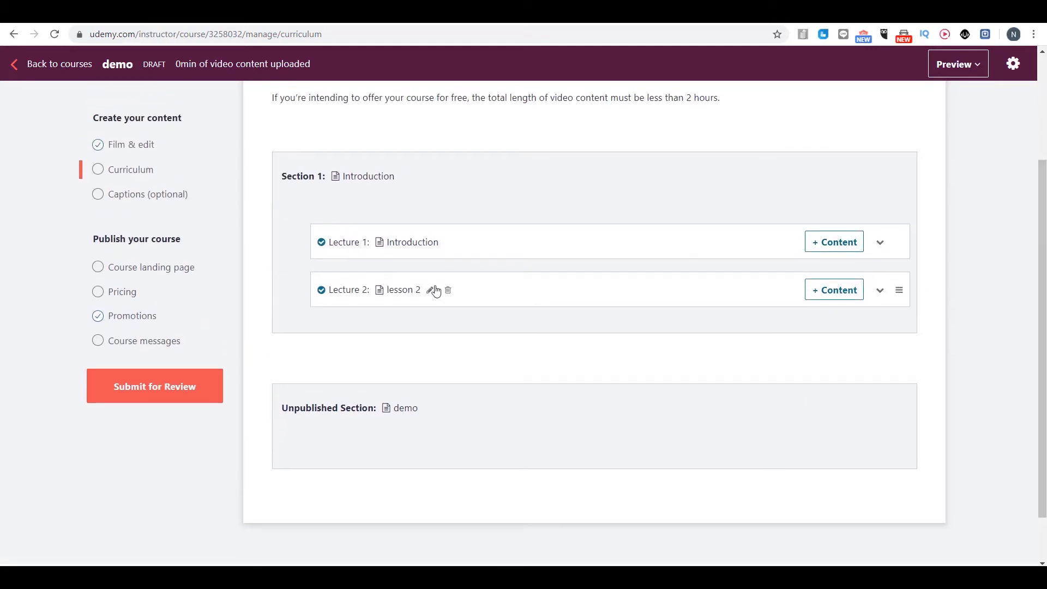
drag(382, 287, 364, 411)
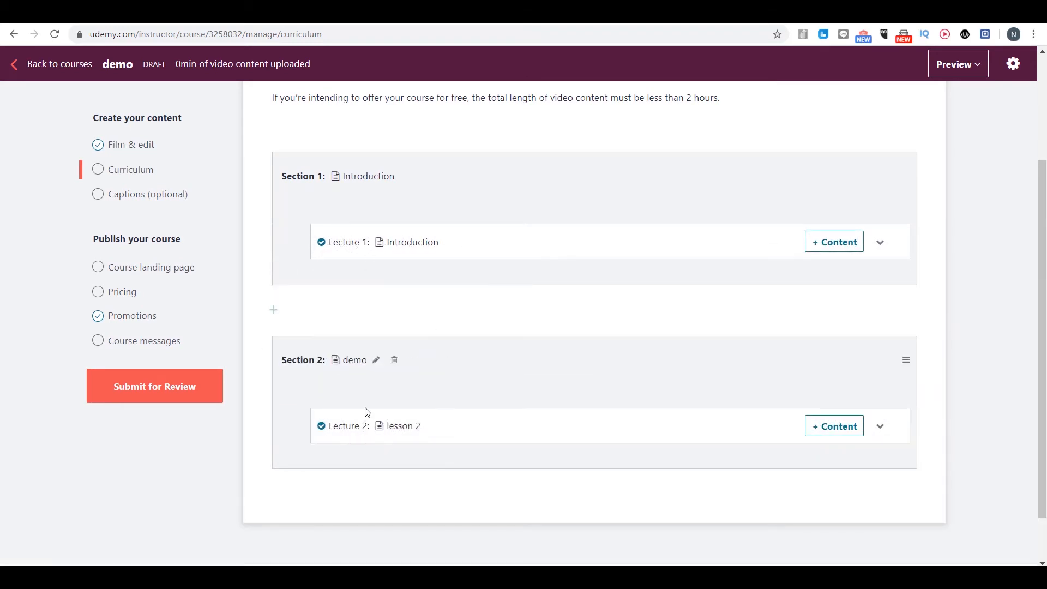
click(880, 426)
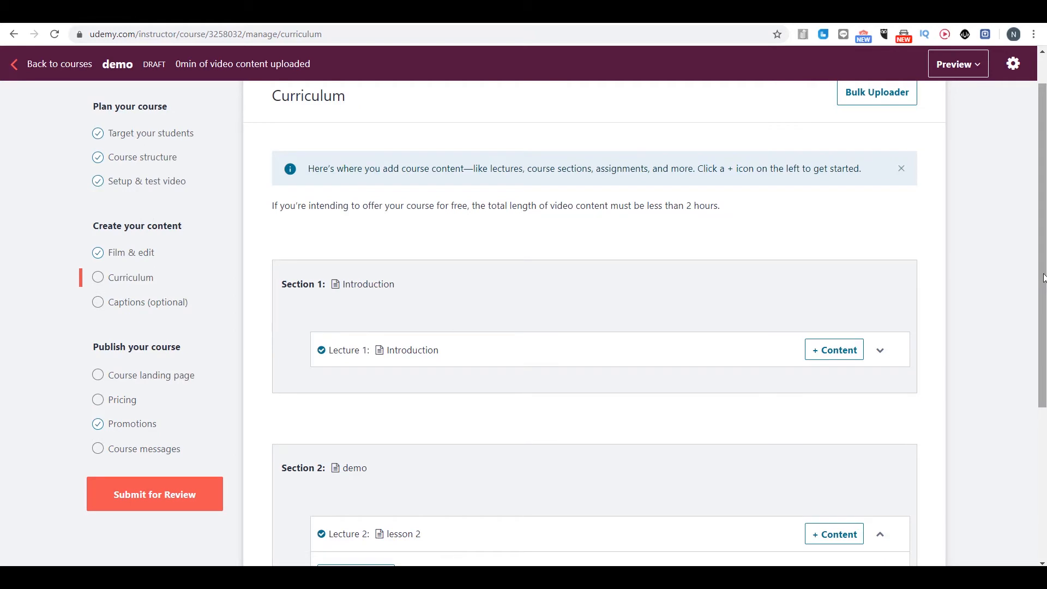
Check the Captions page, and review the title, subtitle and description fields on the Course landing page.
drag(1041, 277, 1042, 261)
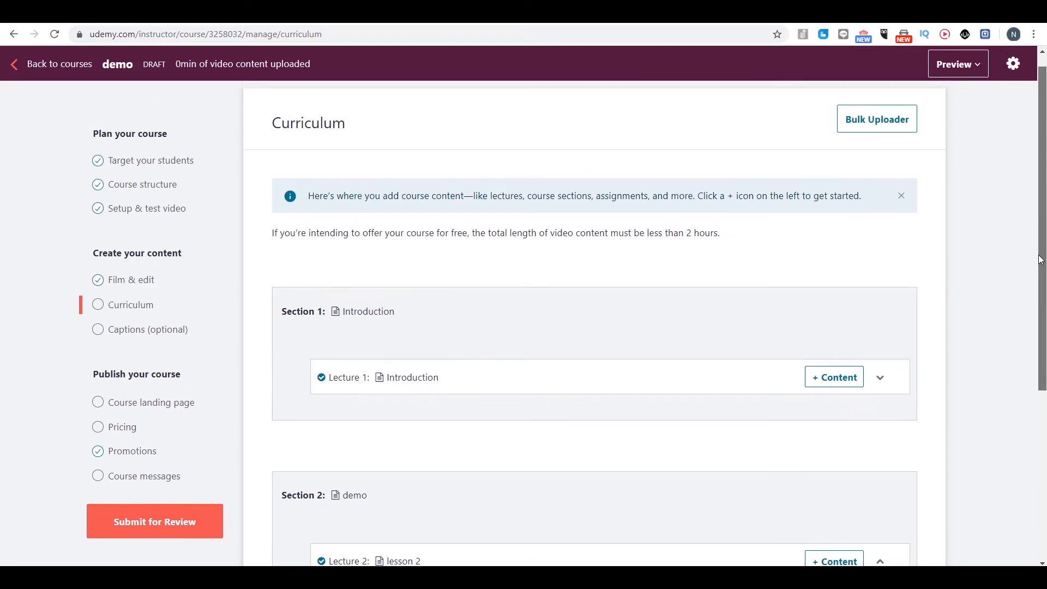
click(124, 338)
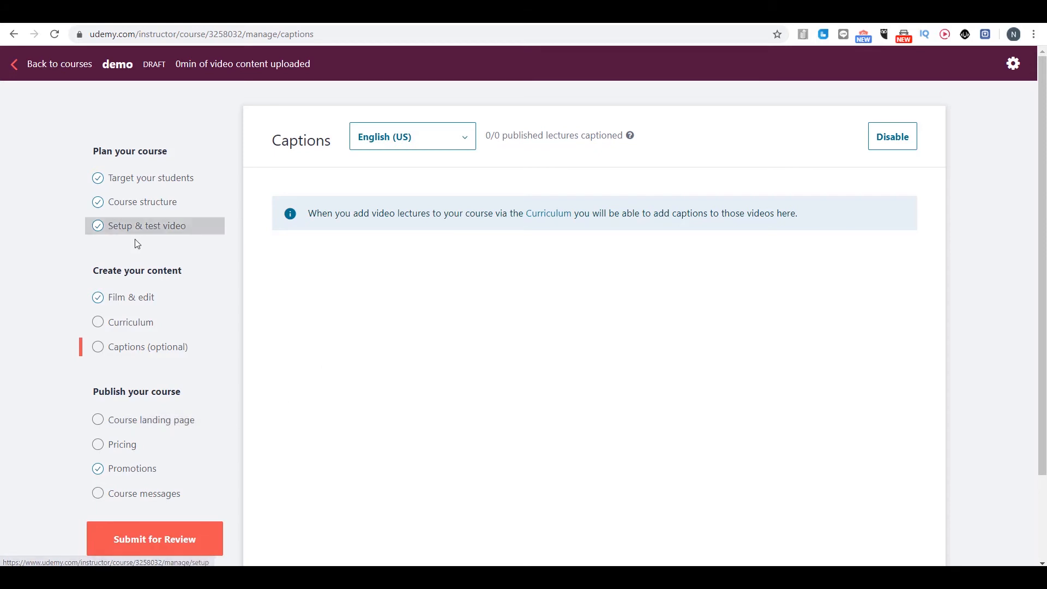
click(176, 429)
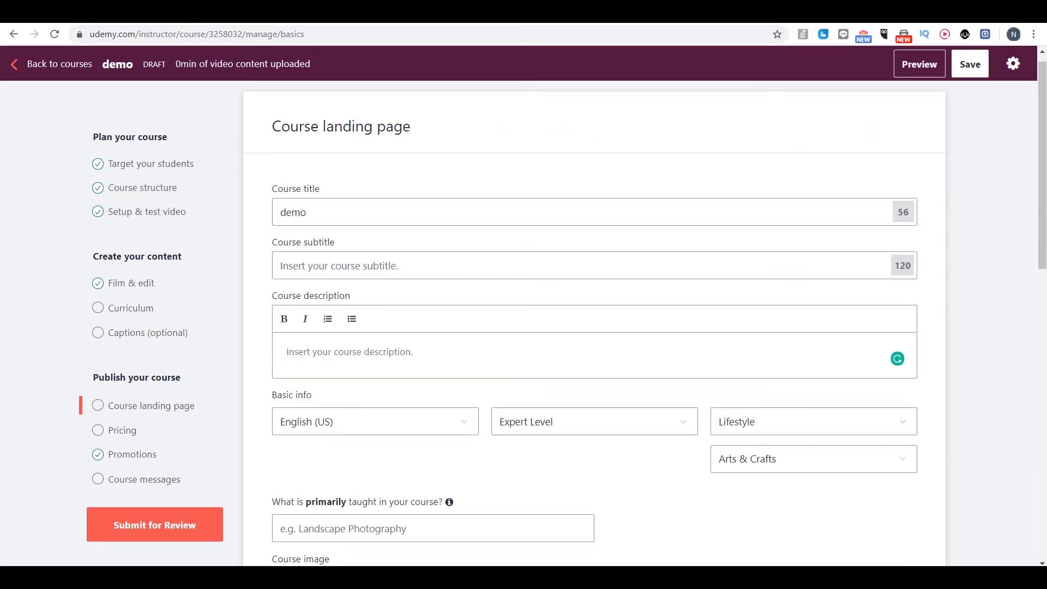
drag(269, 190, 344, 191)
drag(271, 242, 351, 245)
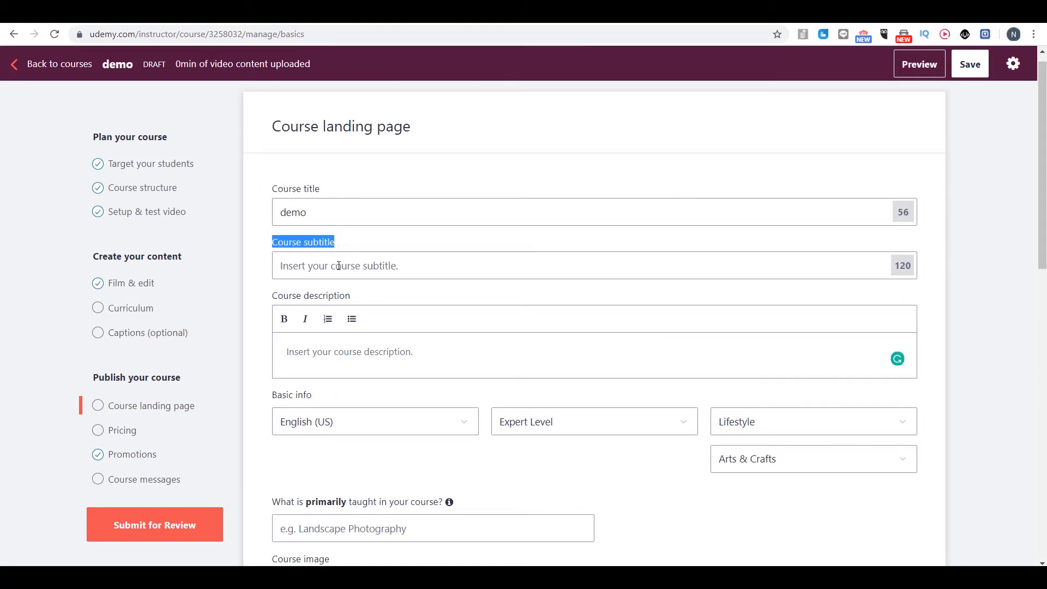
drag(277, 300, 372, 300)
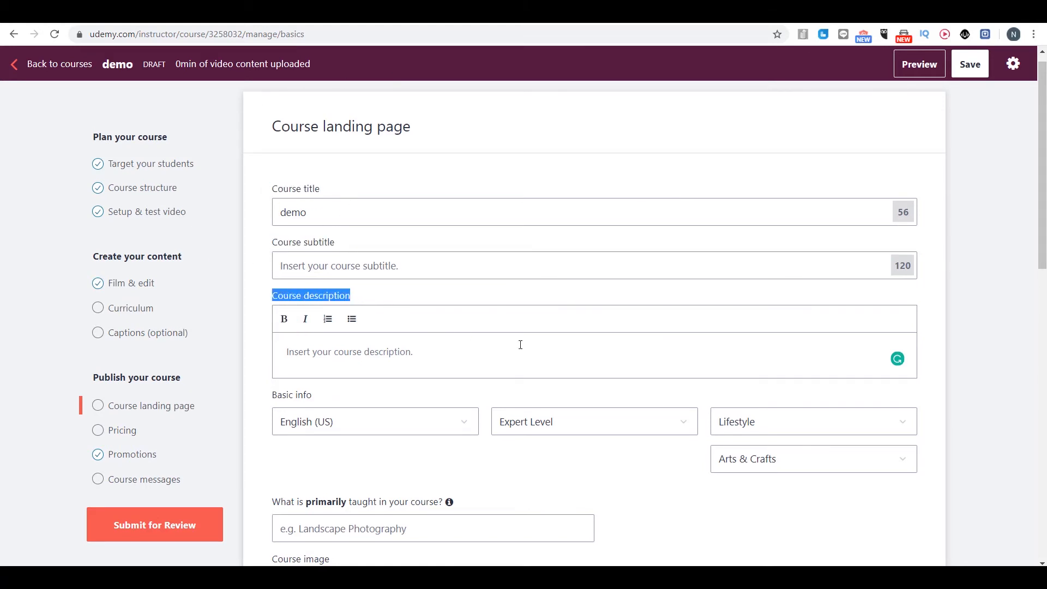
Check the course language setting and set the course level to Beginner Level.
click(361, 434)
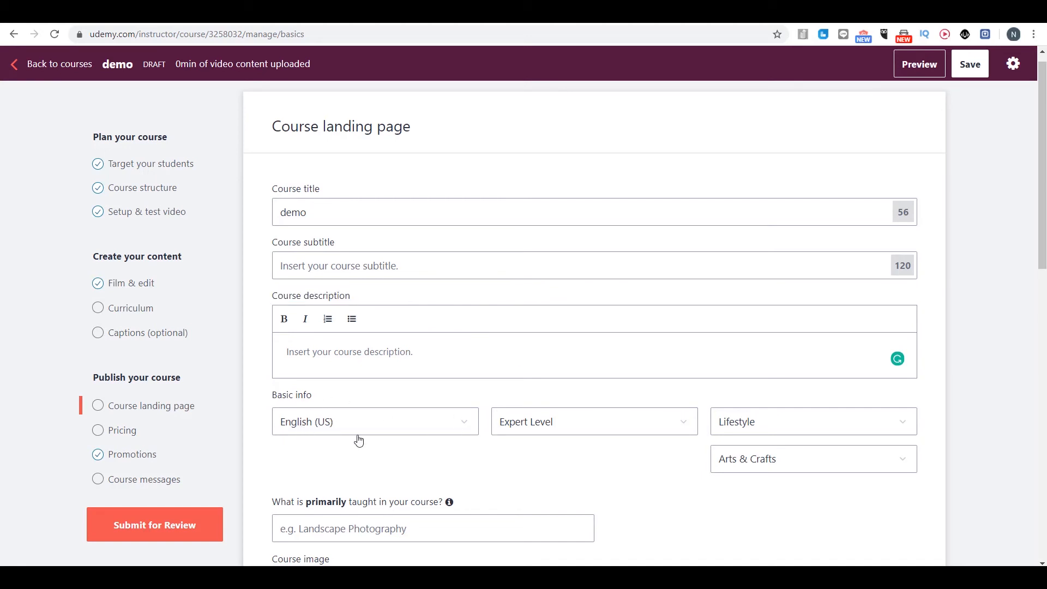
click(373, 431)
click(564, 427)
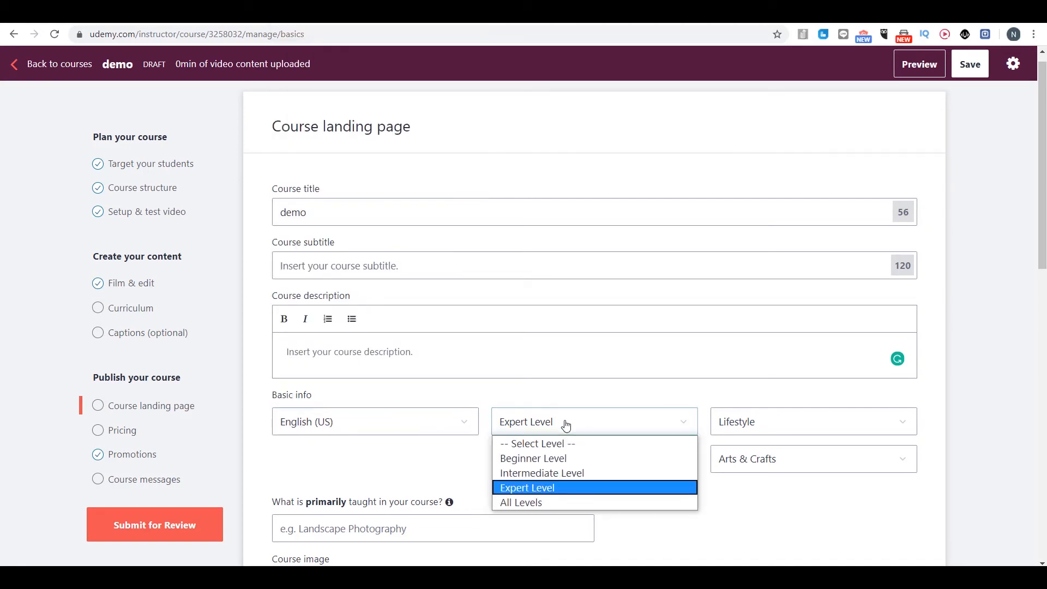
click(539, 458)
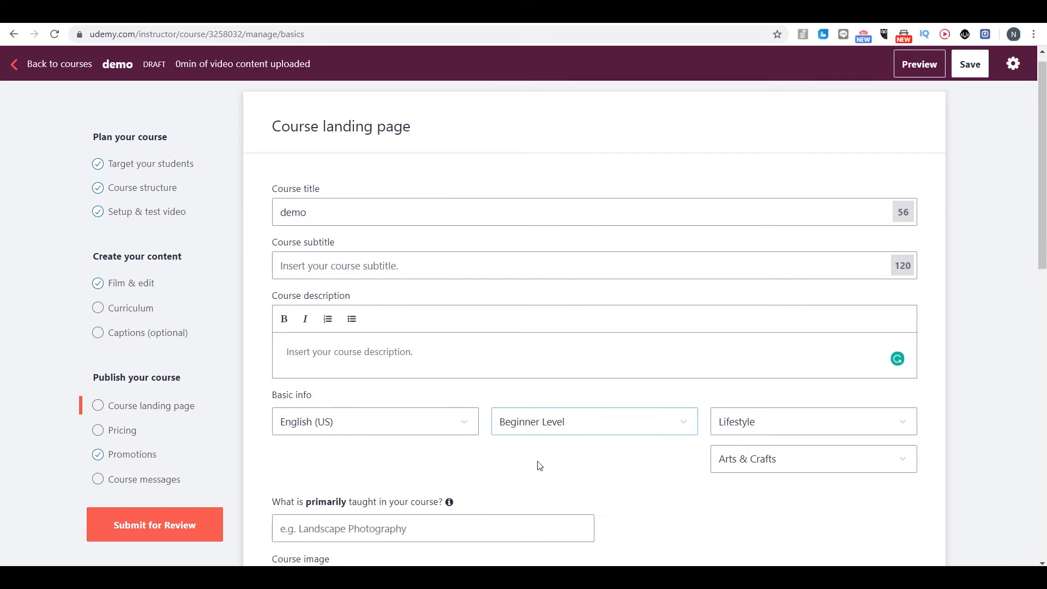
Examine the category and subcategory choices, the primary topic field, and the course image and promotional video requirements on the landing page form.
click(768, 424)
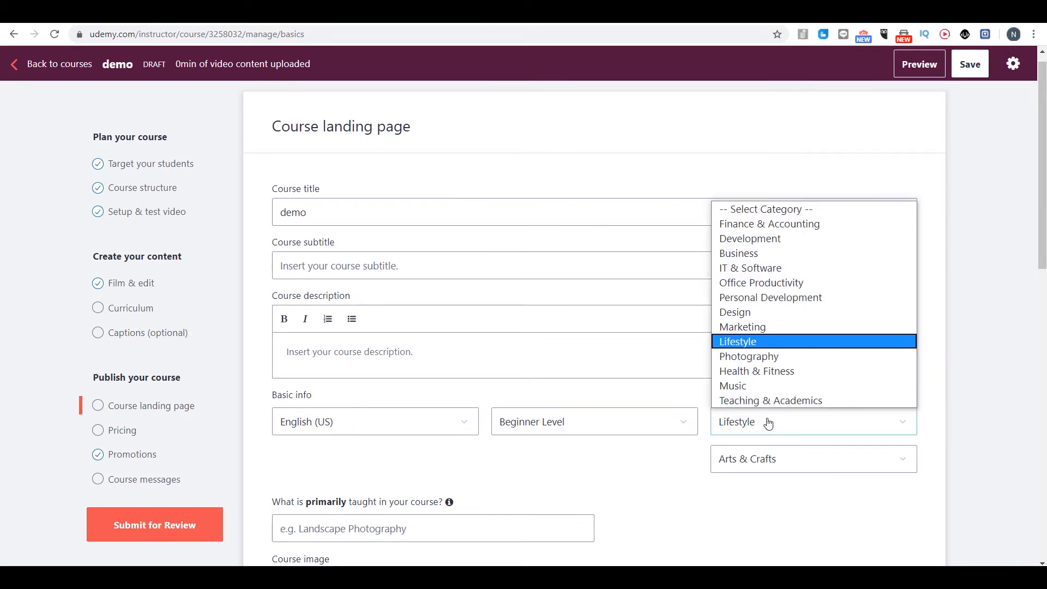
click(768, 424)
click(784, 459)
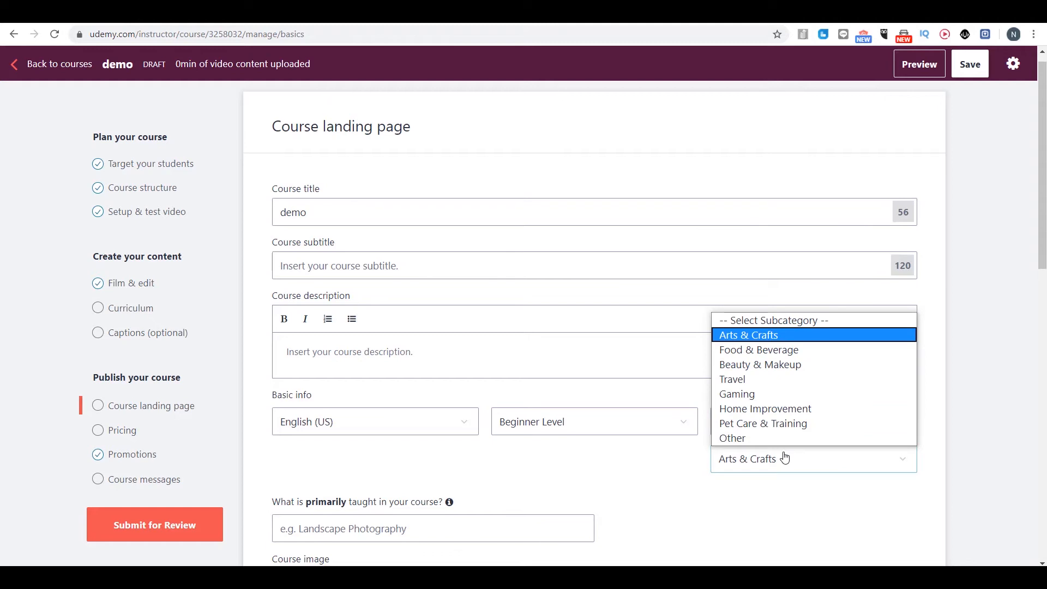
click(784, 458)
scroll(348, 367, down, 3)
click(348, 367)
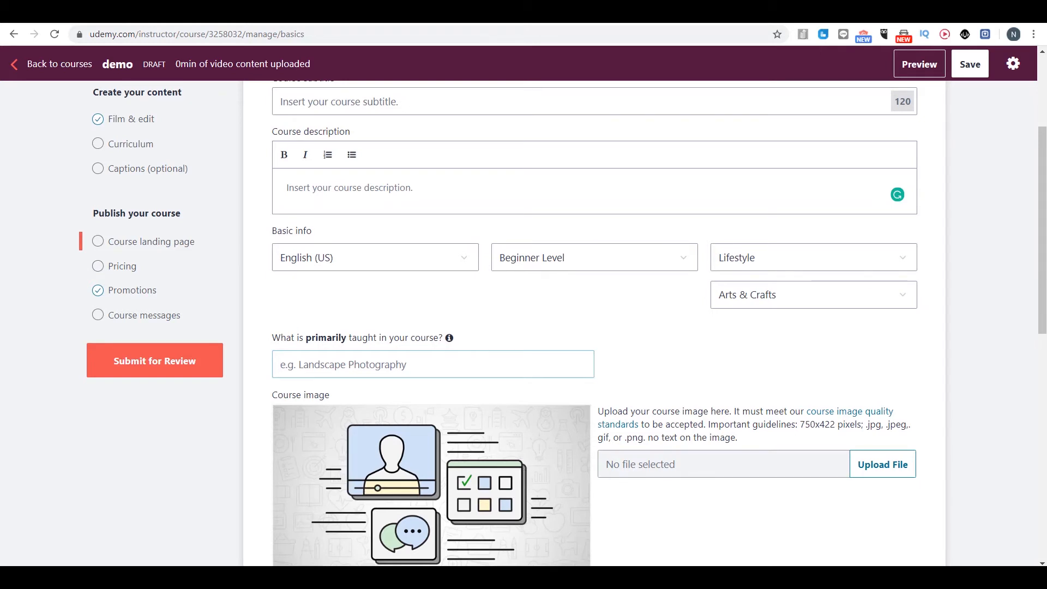
scroll(843, 300, down, 3)
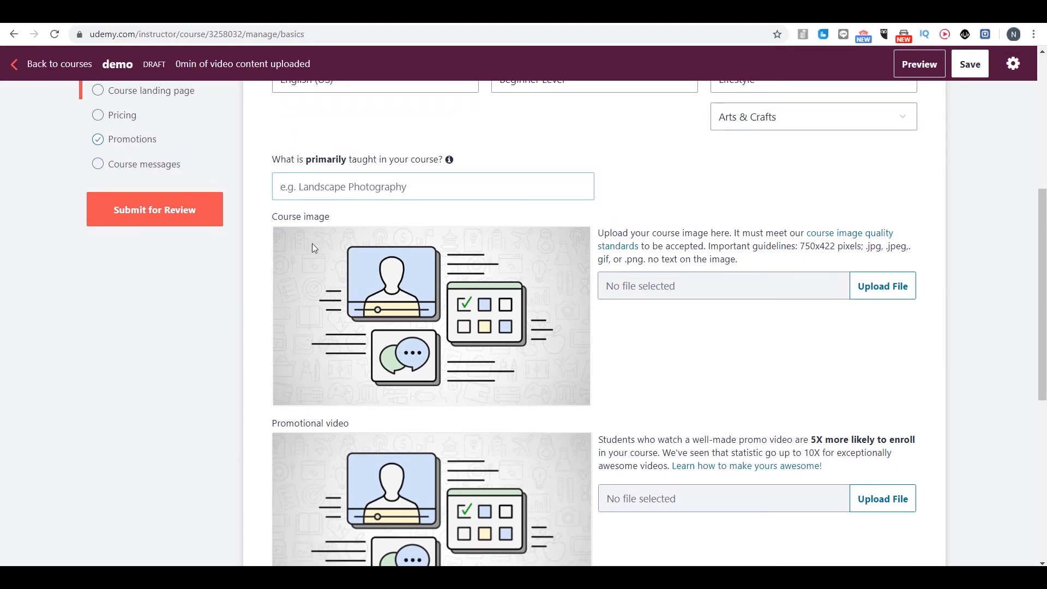
scroll(616, 357, down, 2)
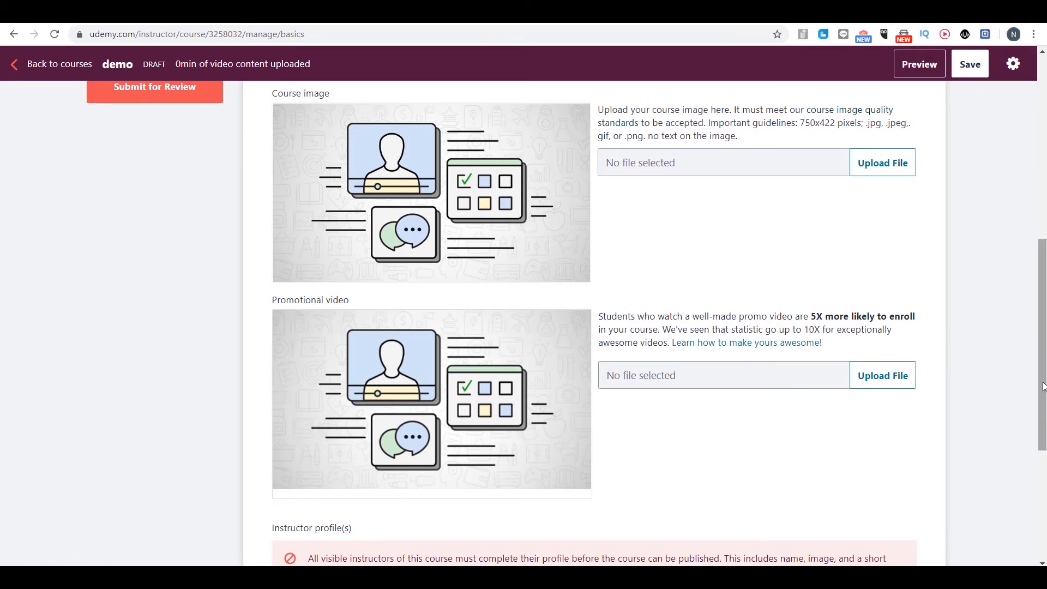
Save the changes made to the course landing page.
scroll(1039, 382, up, 1)
scroll(1022, 335, up, 3)
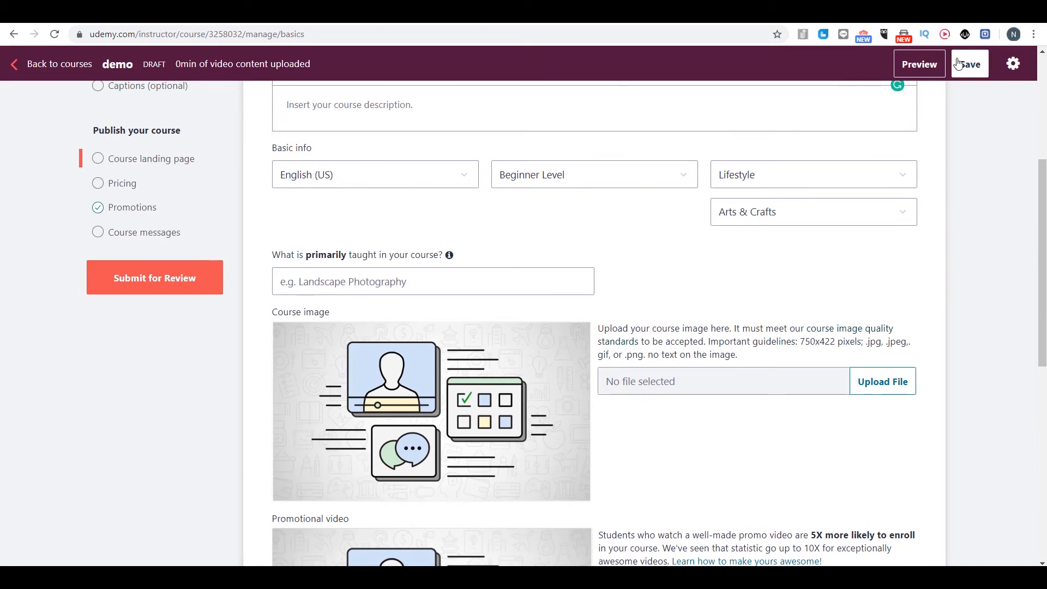
scroll(771, 286, up, 3)
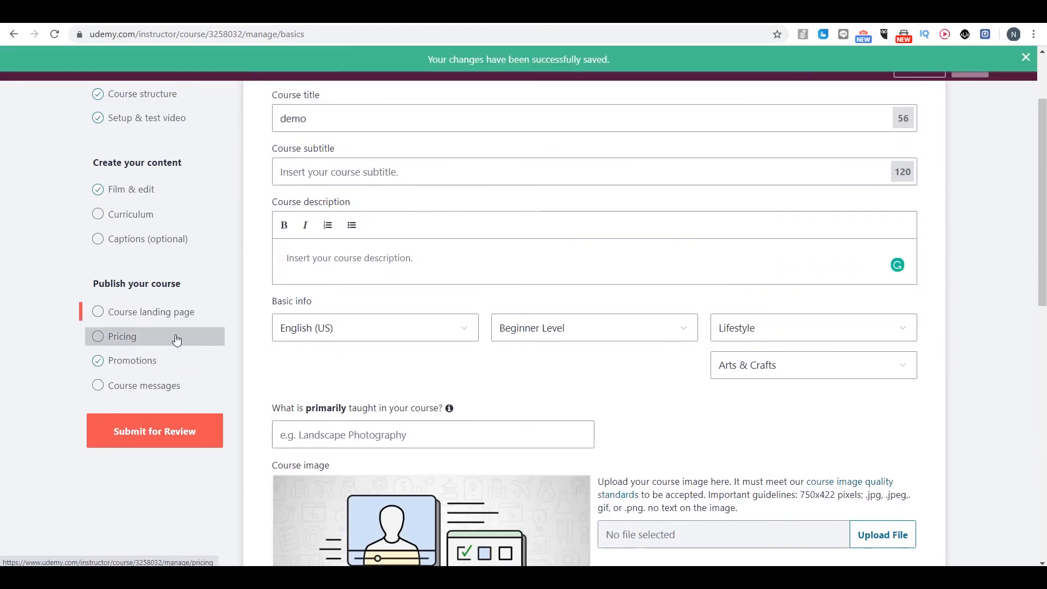
Set the course price tier to $199.99 (tier 37) in USD and save the pricing.
click(176, 338)
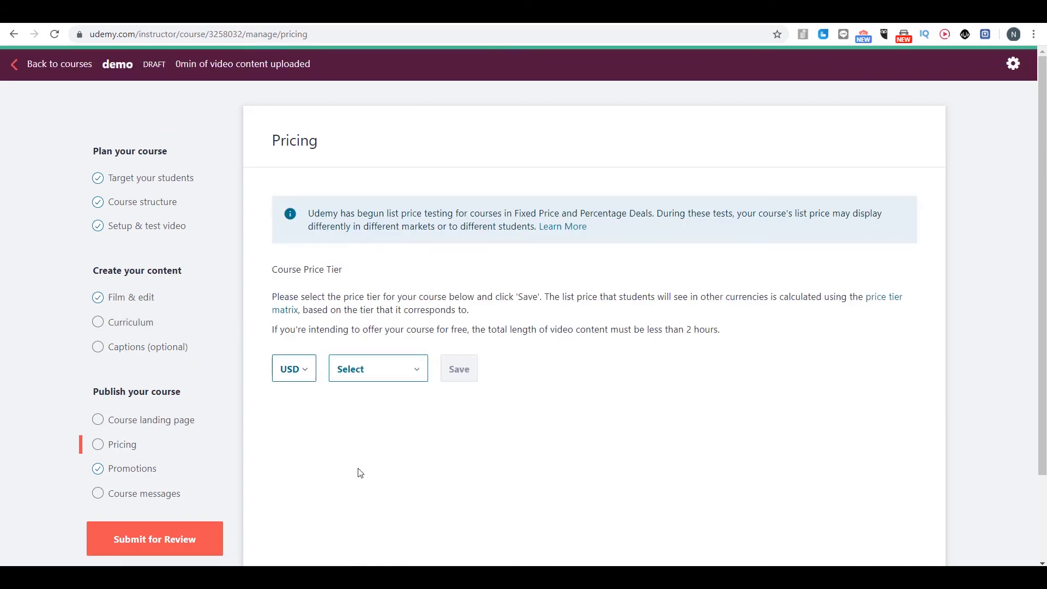
click(389, 376)
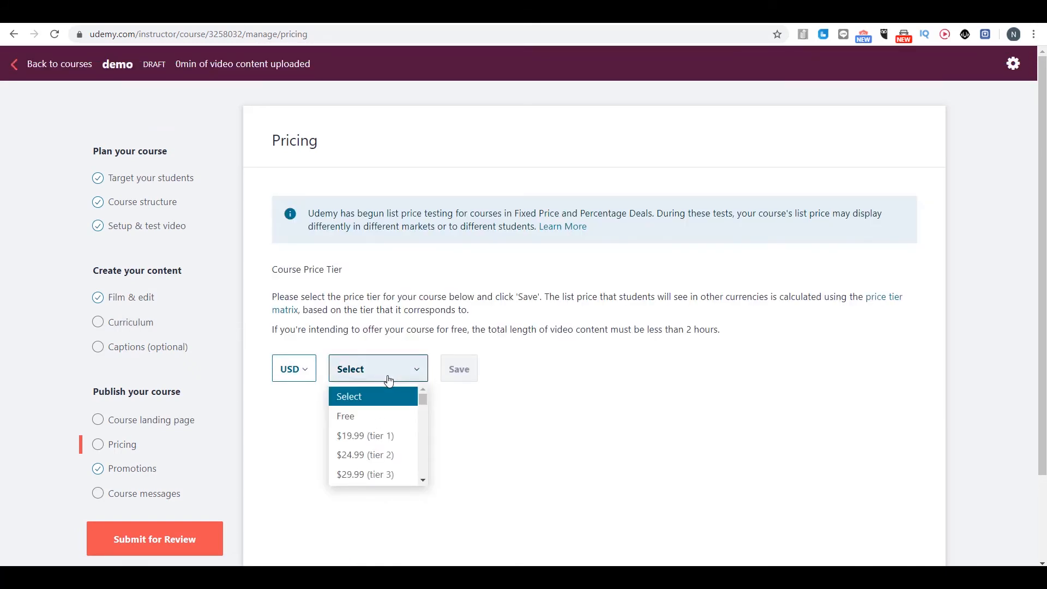
click(388, 417)
click(372, 371)
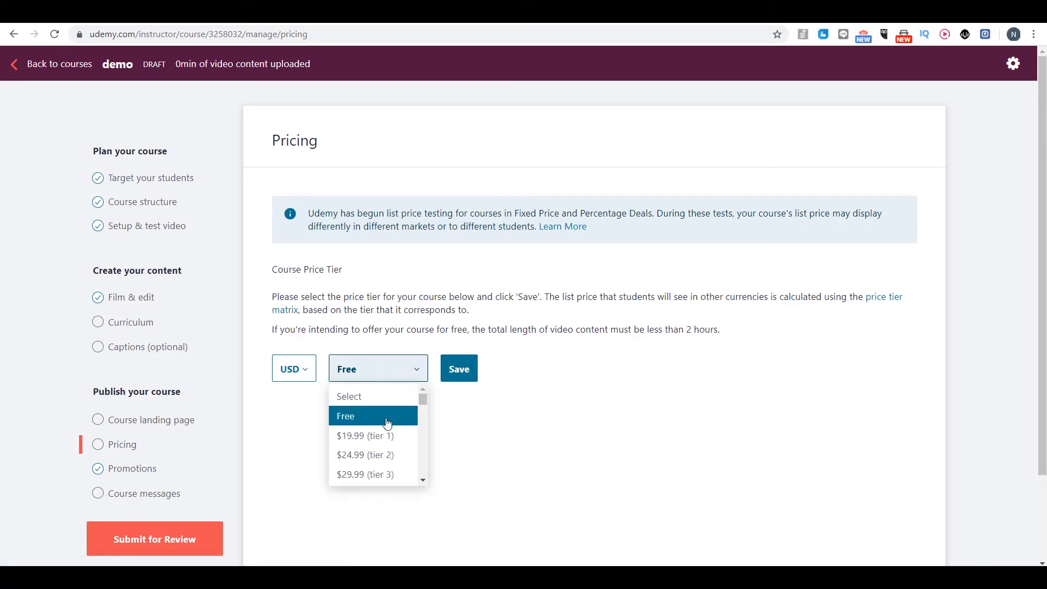
mouse_move(423, 401)
mouse_down()
mouse_move(418, 484)
mouse_move(425, 386)
mouse_up()
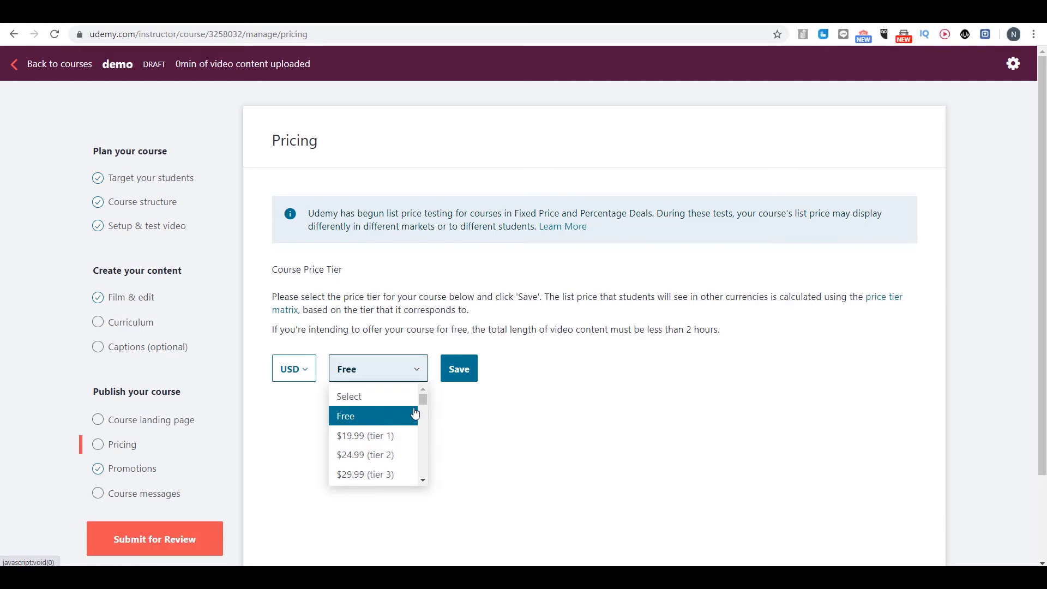
drag(423, 398, 419, 468)
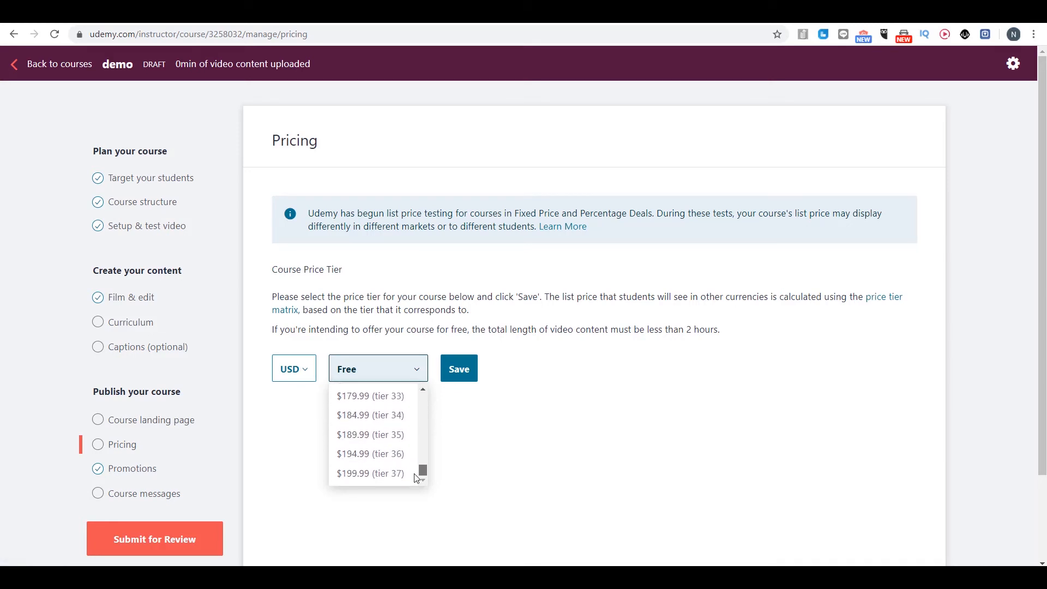
click(383, 471)
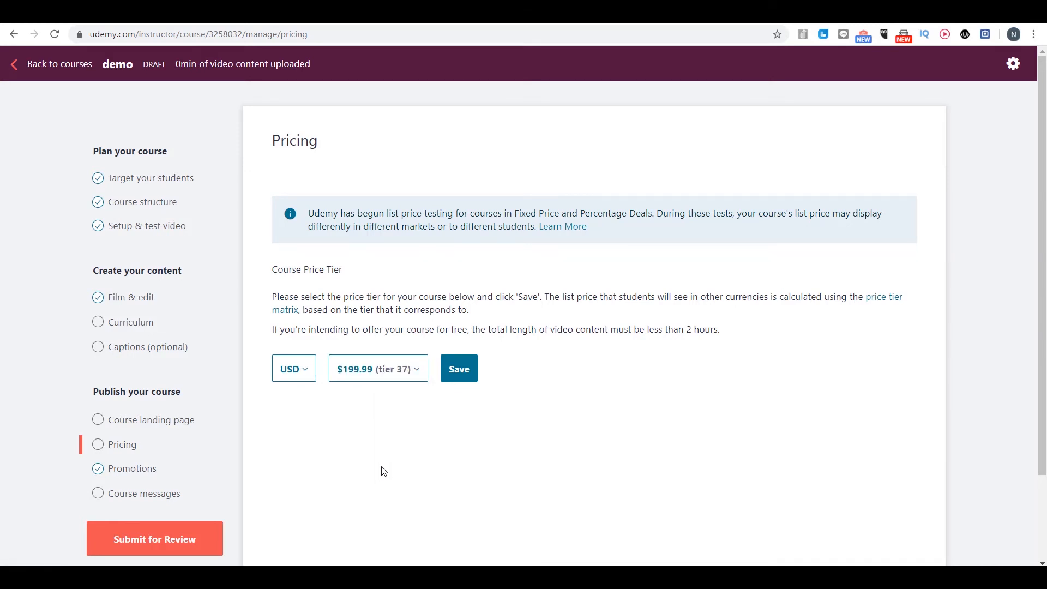
click(459, 372)
Review the Promotions page, including the student referral link and the coupon creation, active and expired coupon areas.
click(151, 477)
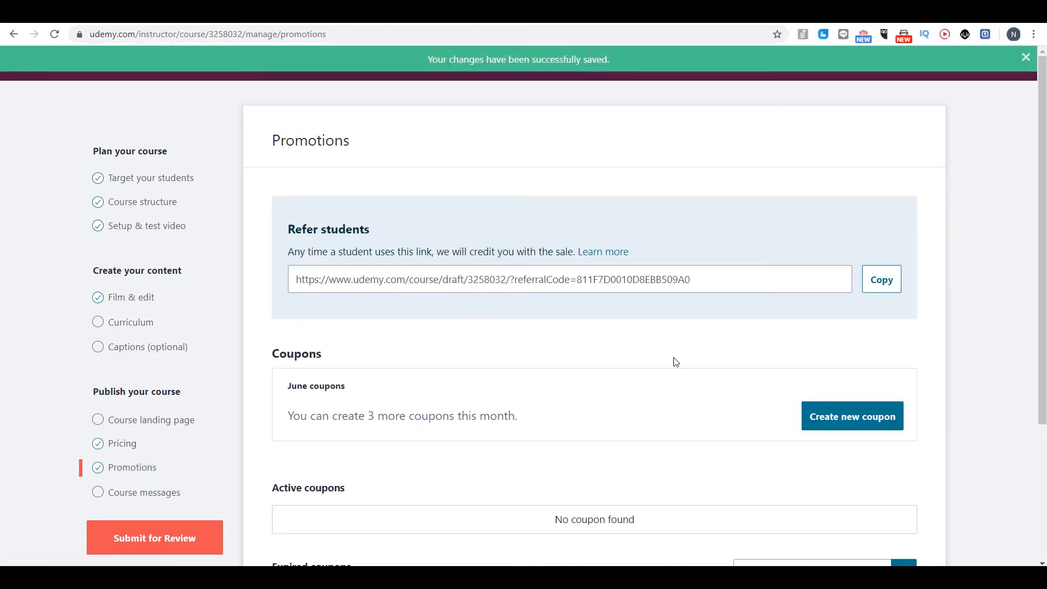
drag(1046, 202, 1046, 226)
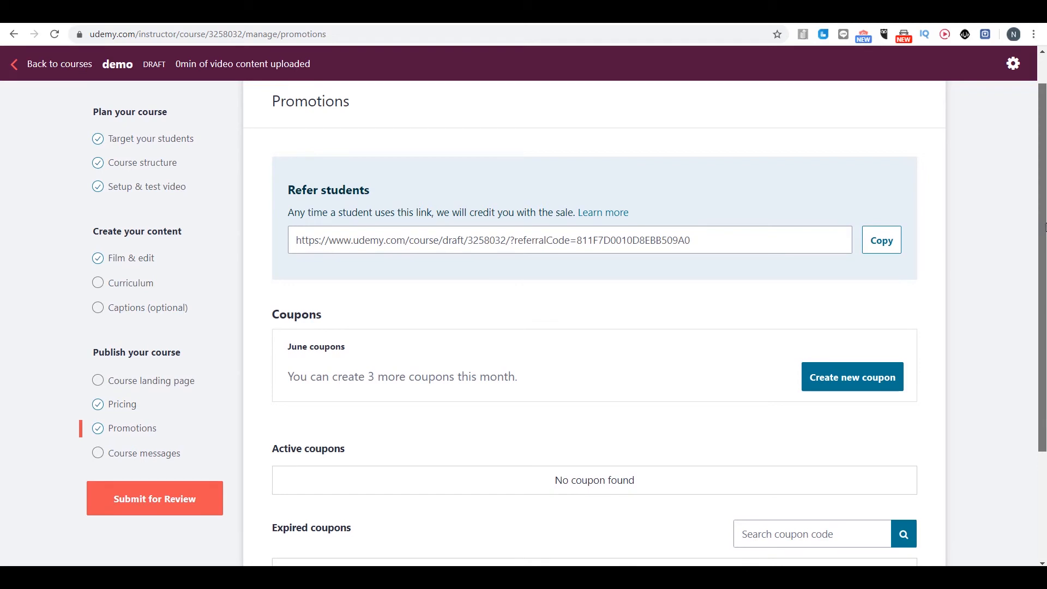
drag(1046, 226, 1042, 275)
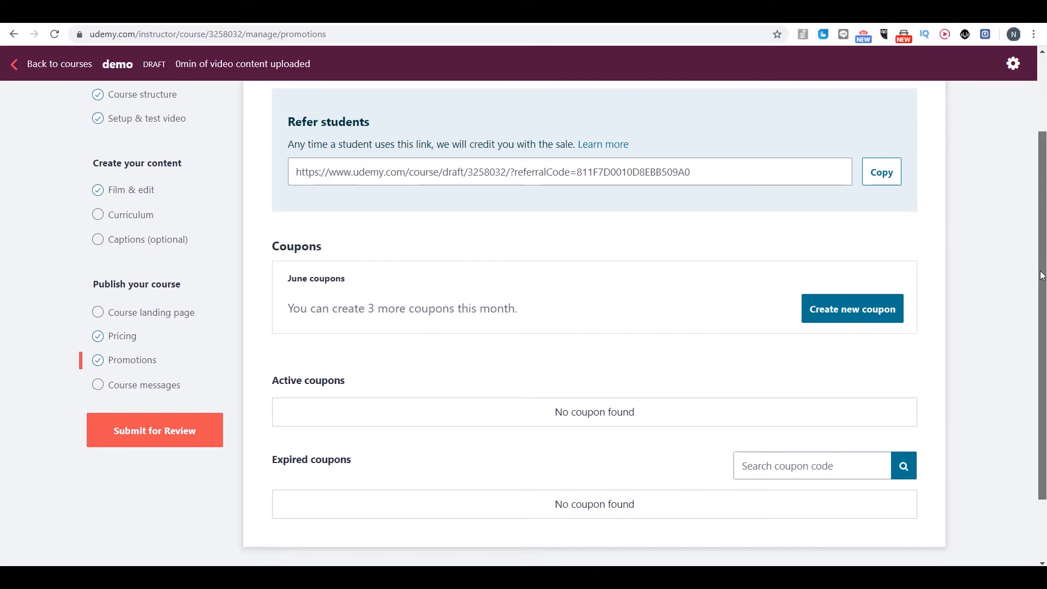
drag(1043, 276, 1043, 271)
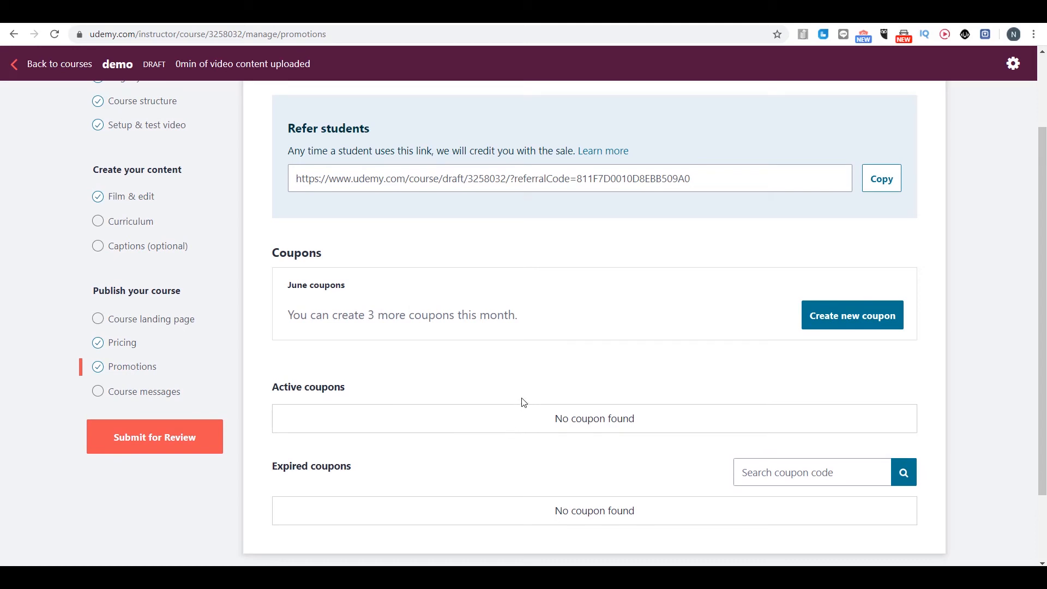
scroll(371, 382, up, 2)
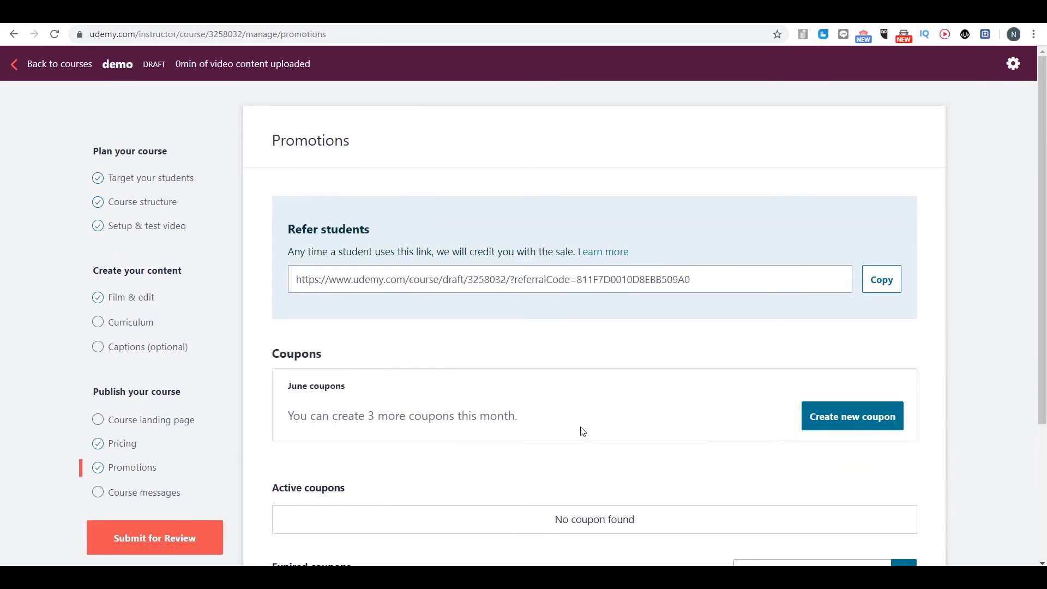
Write "Welcome to course" as the welcome message on the Course messages page.
click(157, 498)
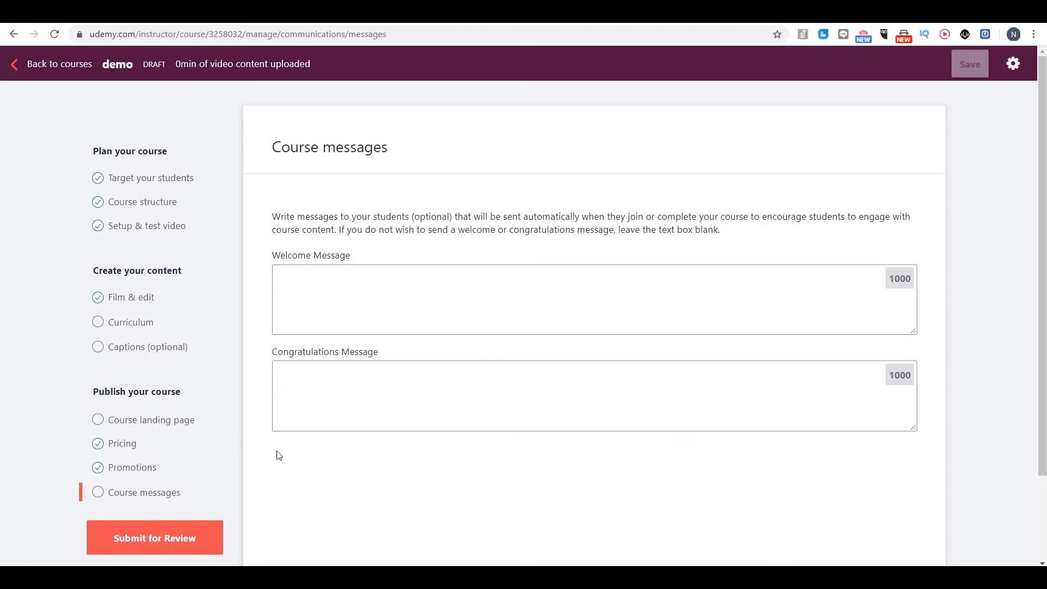
click(452, 311)
text(welcome to course)
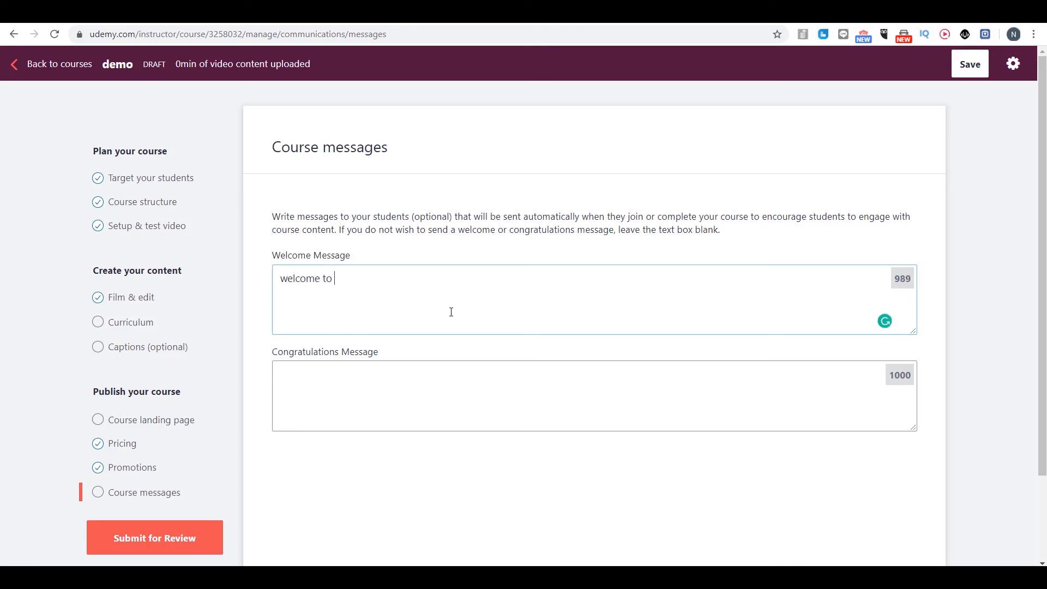
click(314, 288)
click(306, 318)
key(ctrl+a)
click(432, 418)
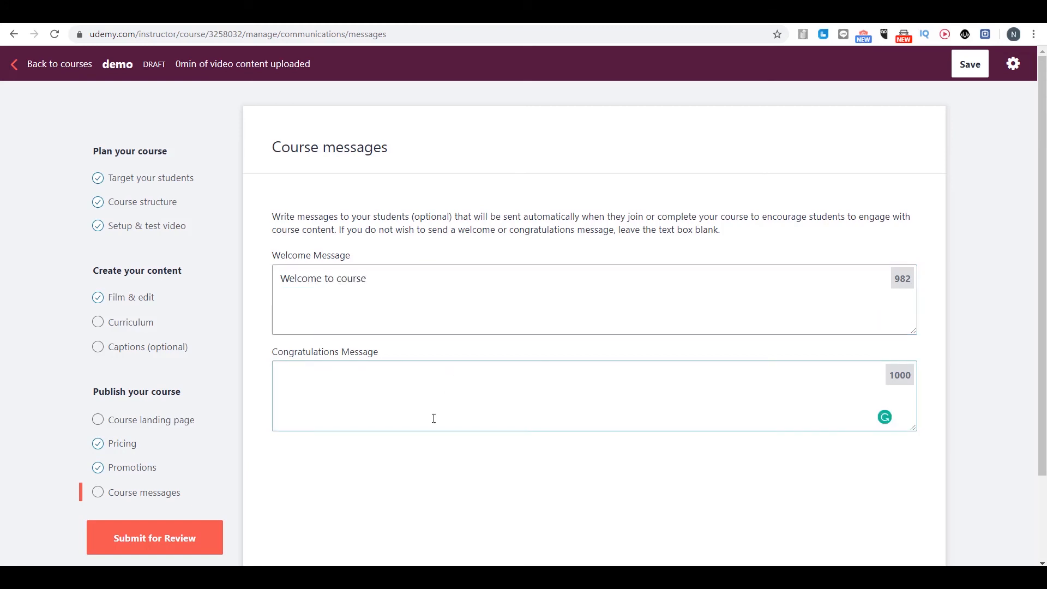
Fill in "Congratulations" as the congratulations message and save the course messages.
text(c)
drag(345, 358, 272, 354)
key(ctrl+c)
click(313, 381)
key(ctrl+a)
key(ctrl+v)
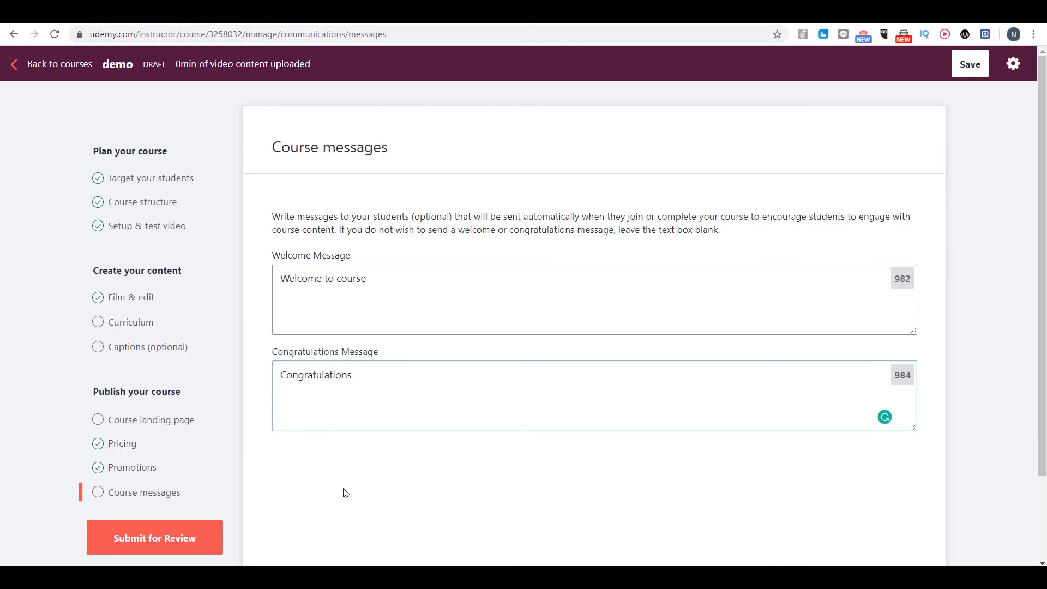
click(970, 64)
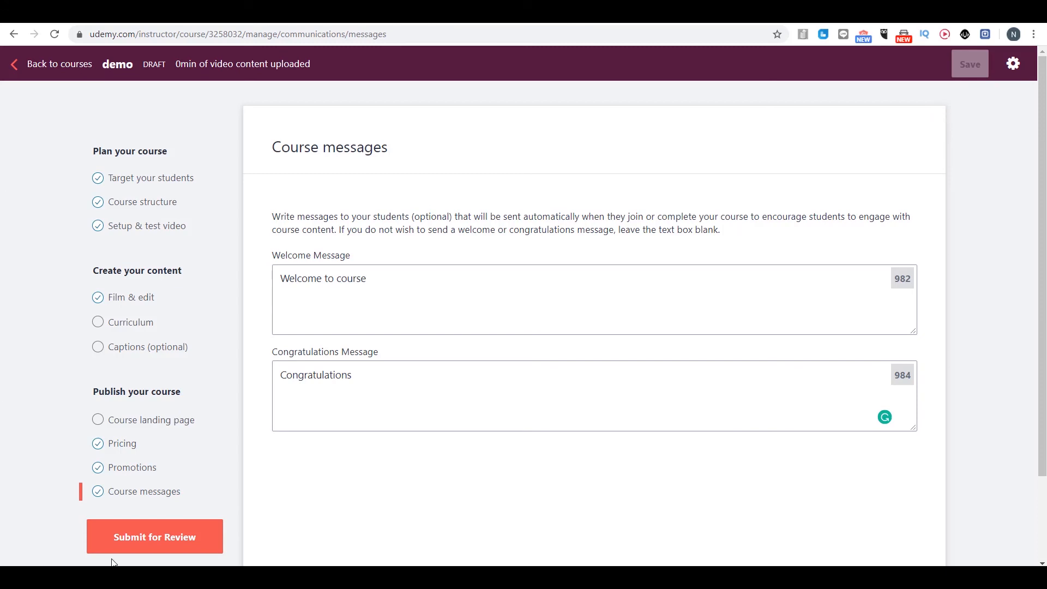
Try to submit the course for review, check the outstanding requirements and dismiss the list.
click(165, 542)
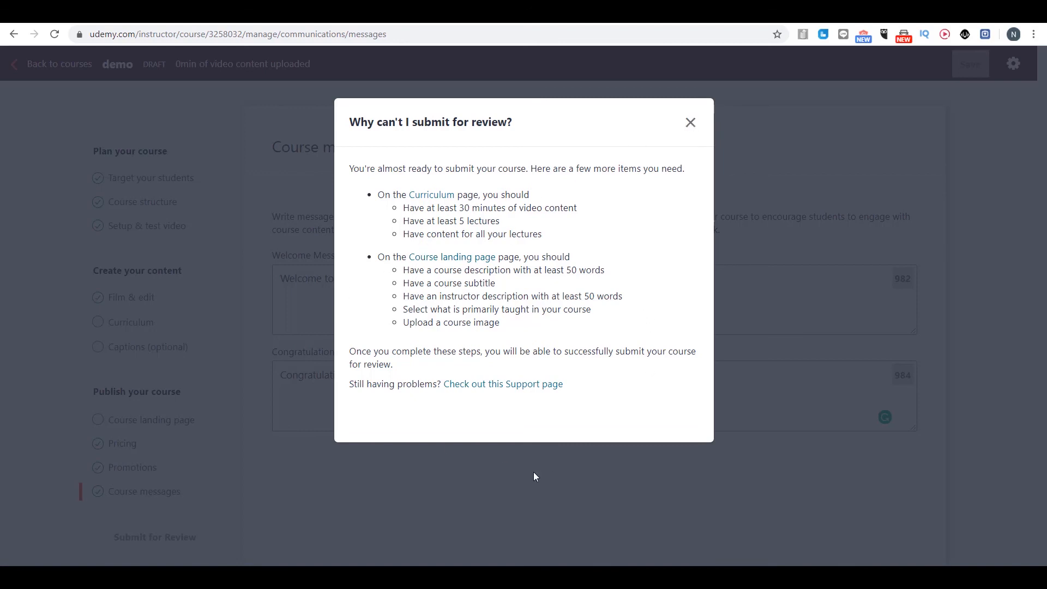
click(689, 123)
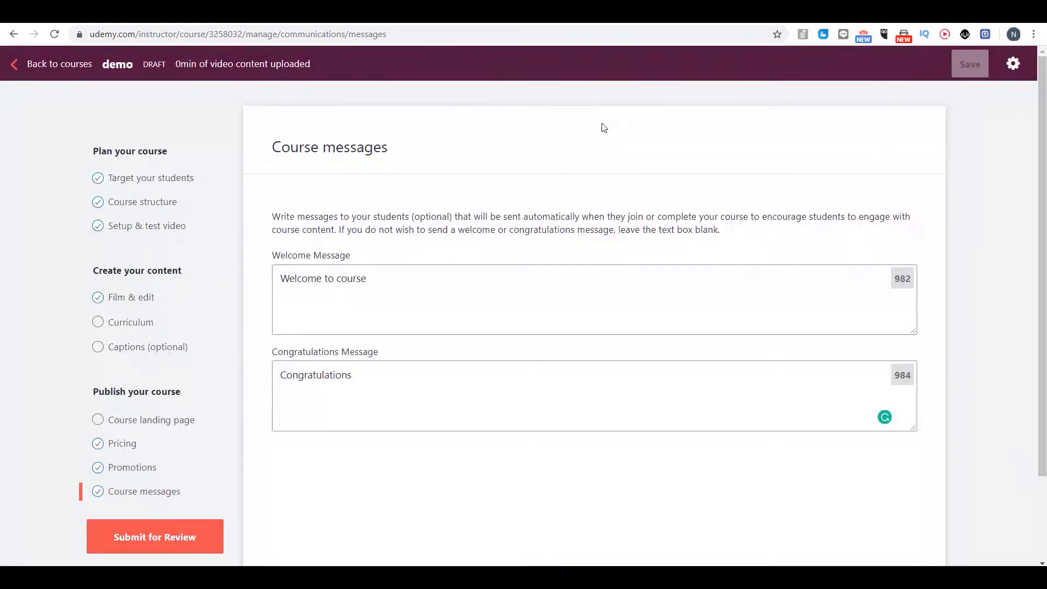